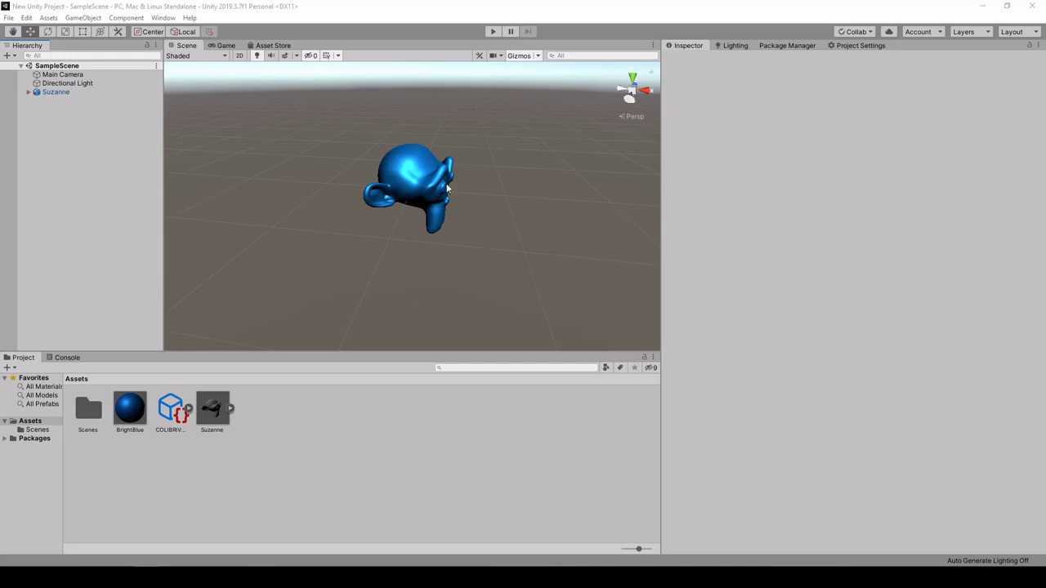
Create an empty GameObject in the Hierarchy and reset its transform to the origin.
middle_click_drag(448, 248, 410, 276)
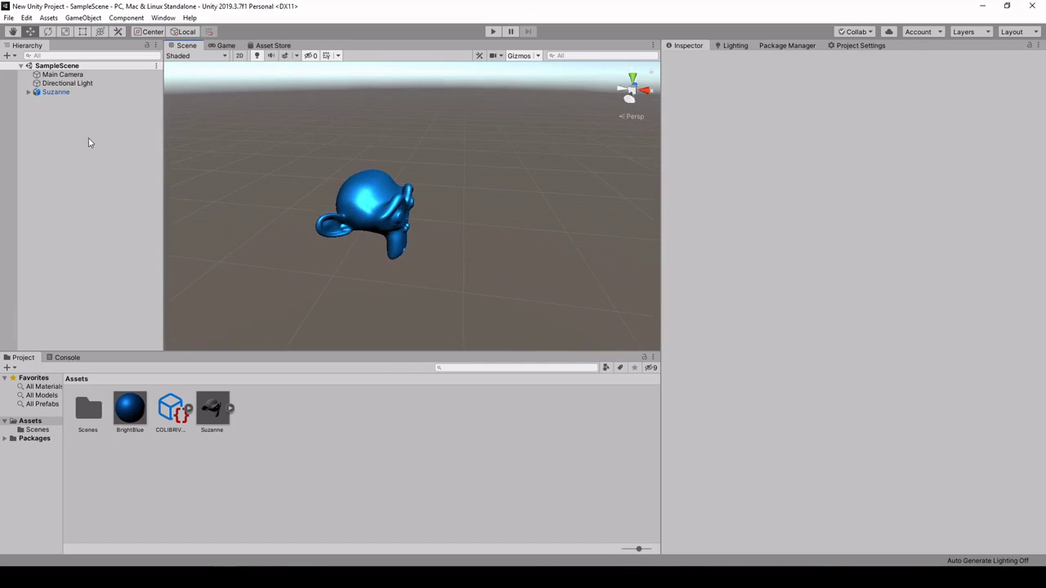
right_click(62, 116)
left_click(105, 215)
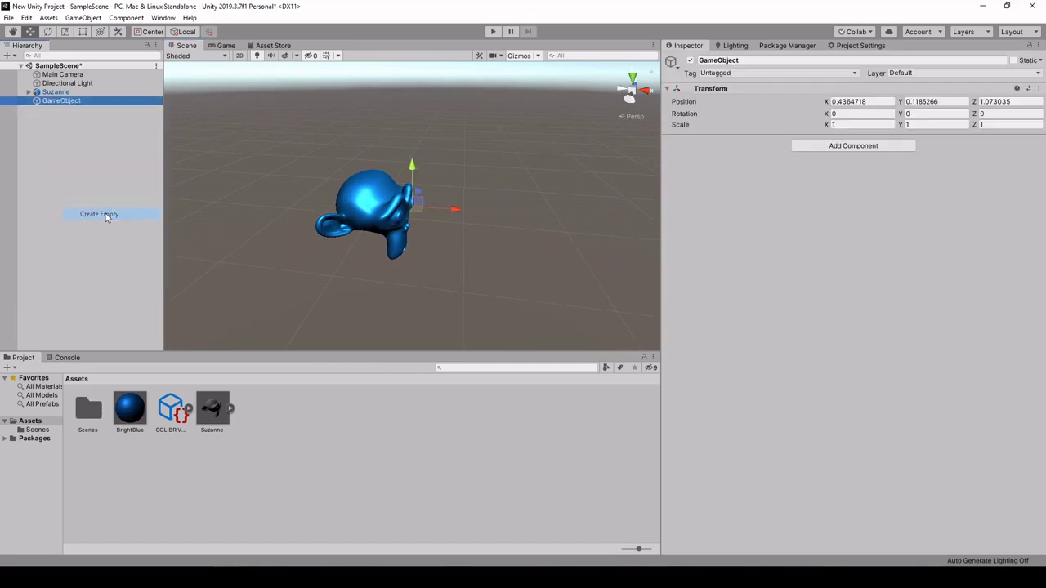
right_click(731, 88)
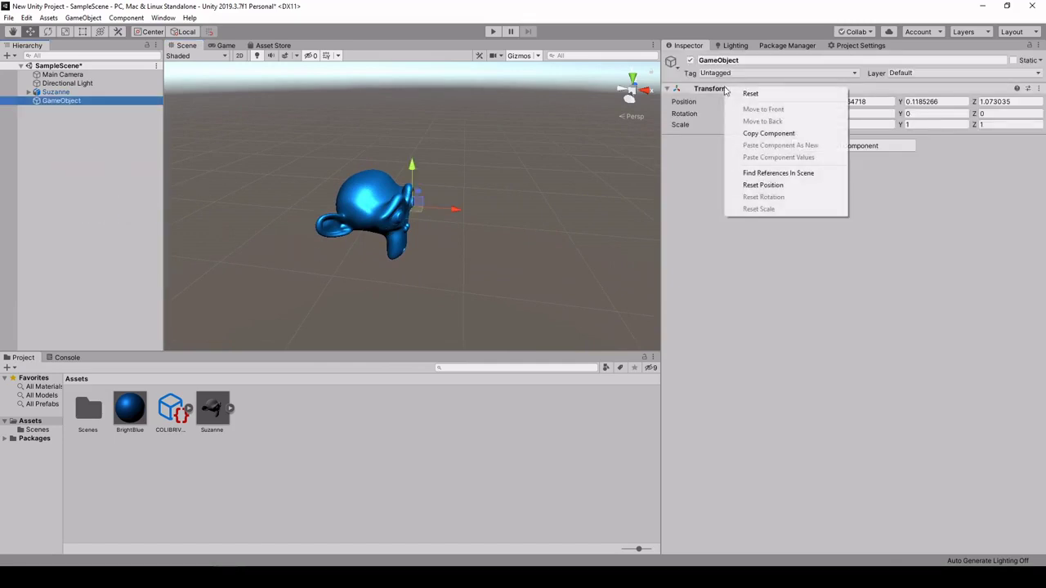
left_click(745, 94)
Add the Acquisition component and preview views from the 4×4 camera grid around Suzanne.
left_click(836, 145)
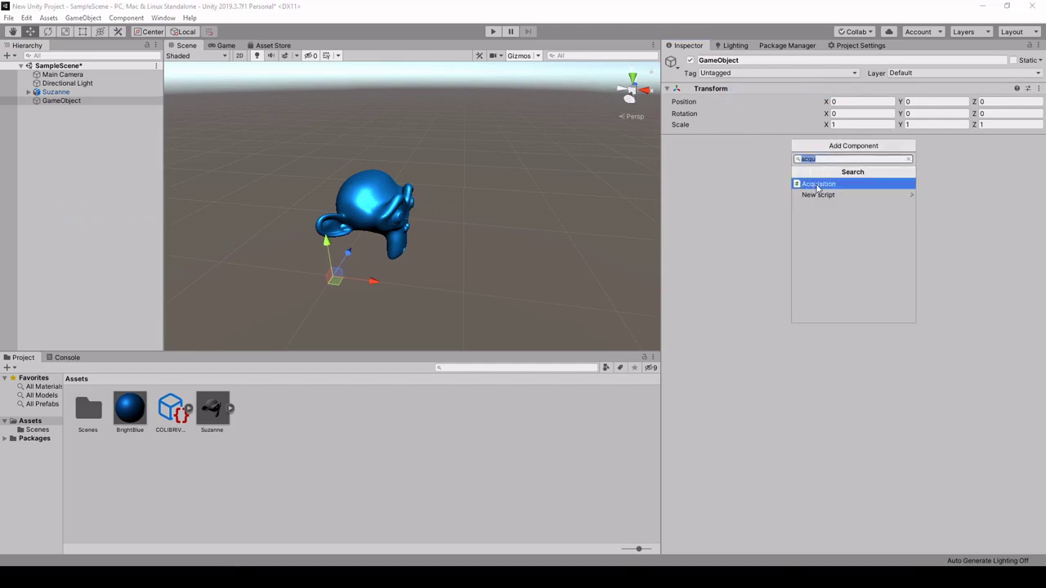
left_click(817, 187)
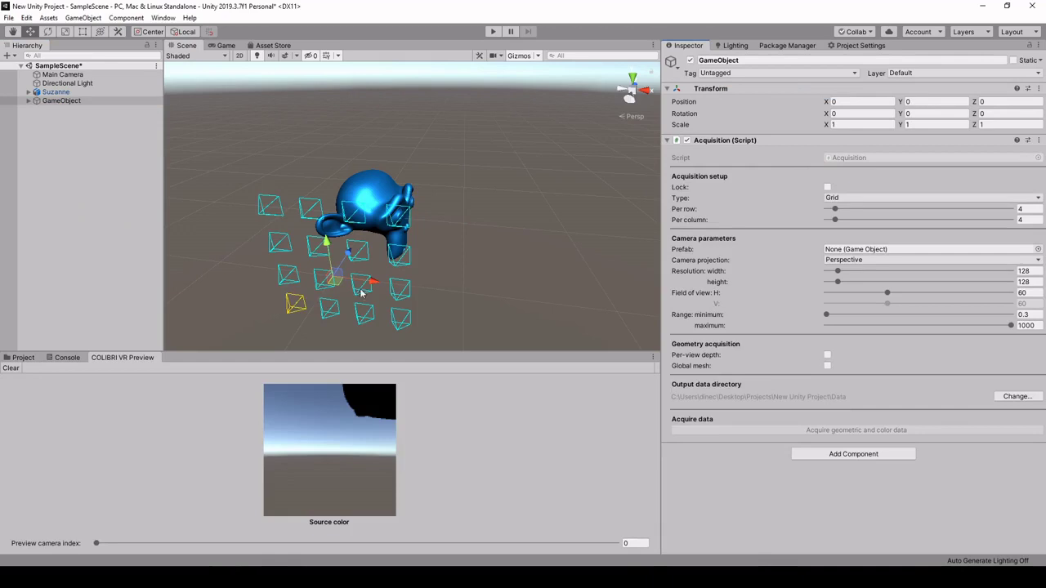
middle_click_drag(362, 292, 437, 248)
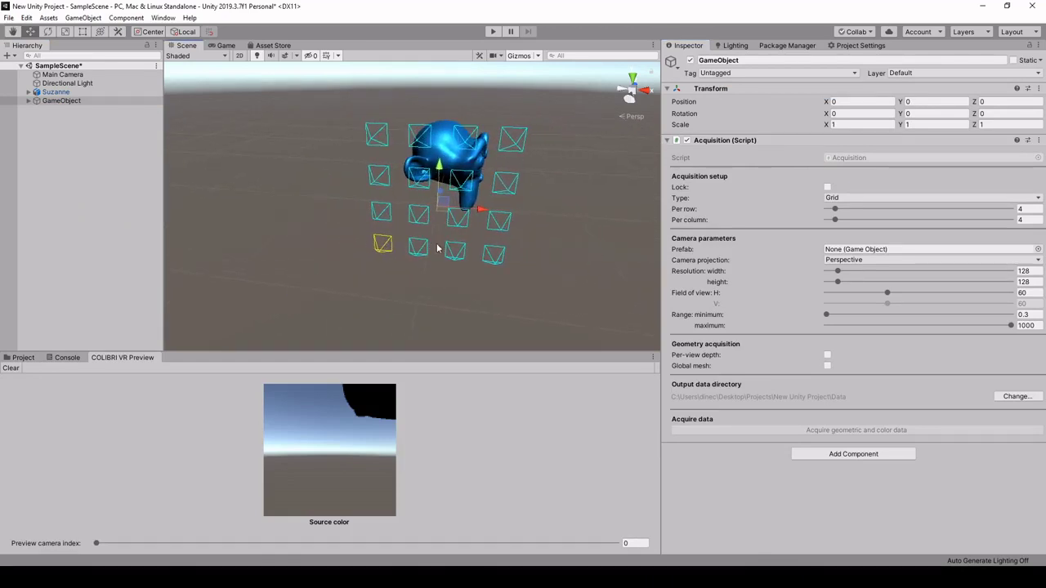
left_click_drag(96, 553, 588, 543)
left_click_drag(470, 191, 448, 223, "alt")
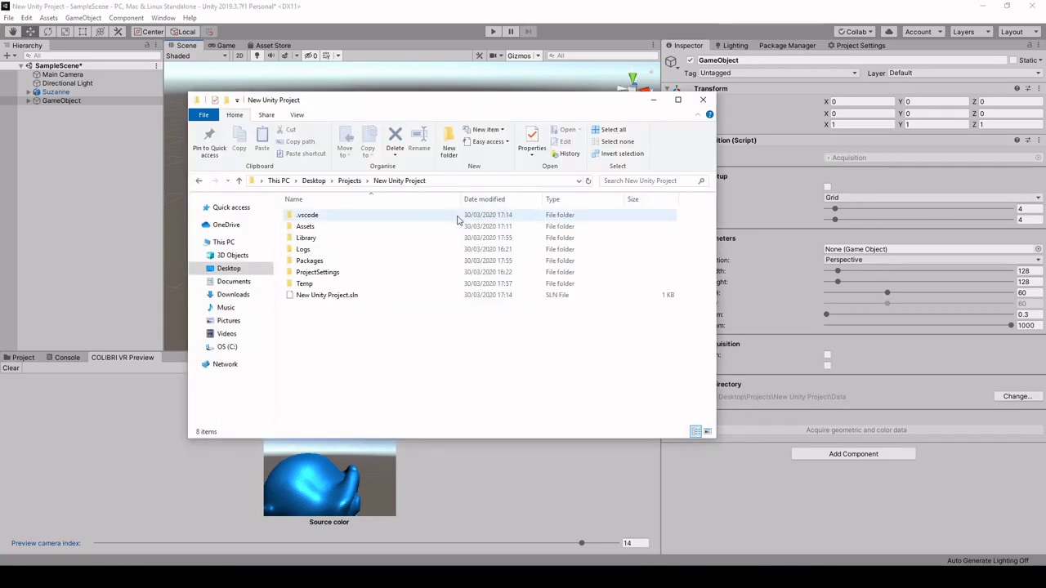
Create a new folder named Data in the New Unity Project folder.
right_click(339, 338)
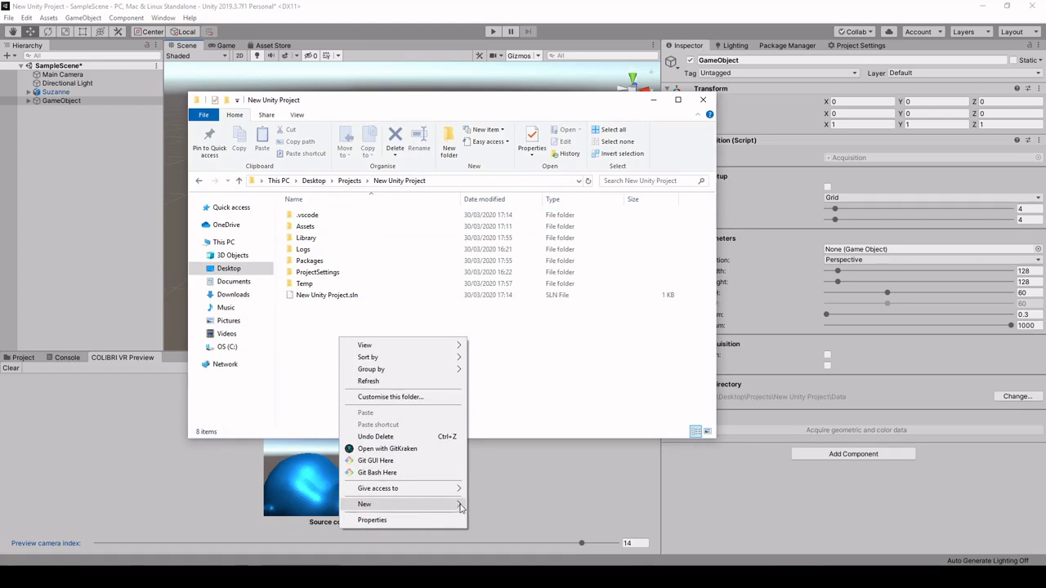
mouse_move(460, 508)
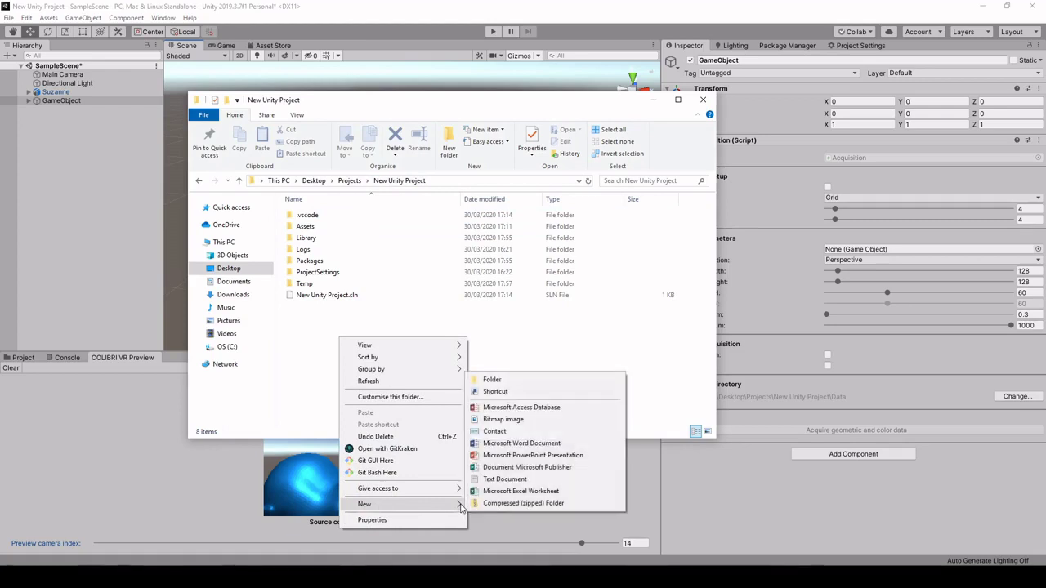
left_click(493, 380)
type("Data")
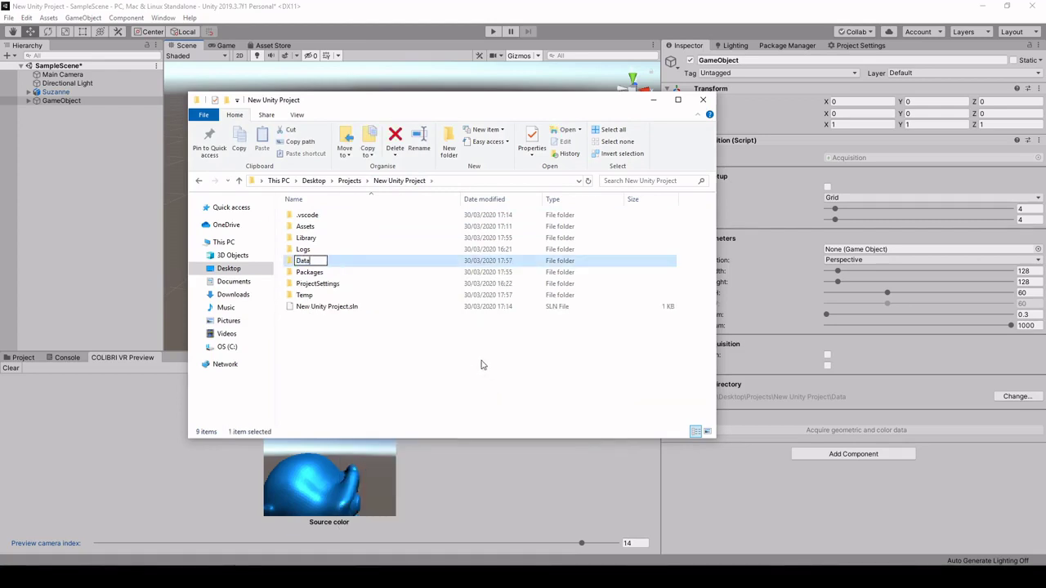
key("Return")
Inside Data, create a subfolder named Suzanne.
double_click(312, 244)
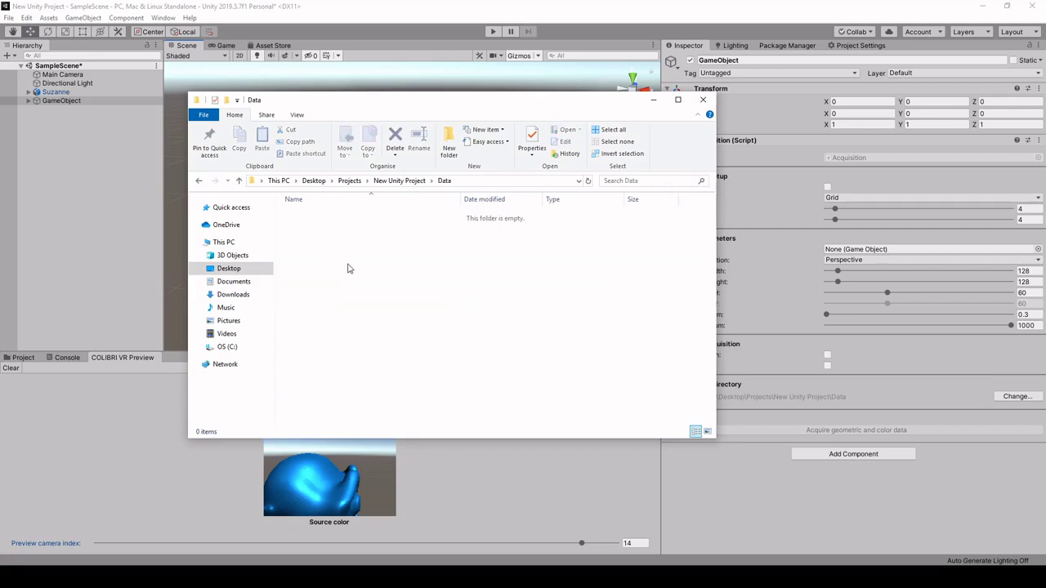
right_click(348, 267)
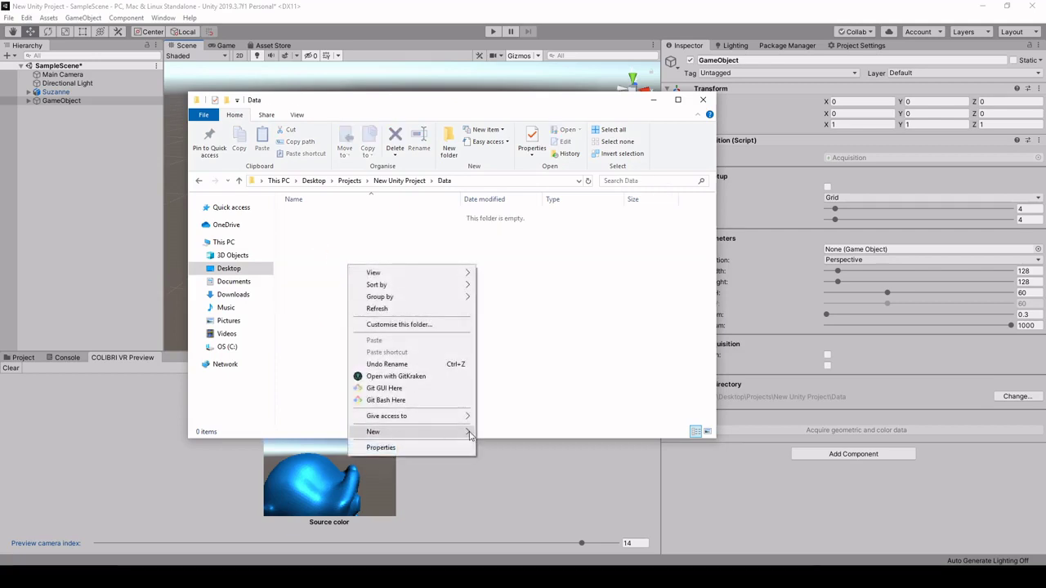
left_click(499, 432)
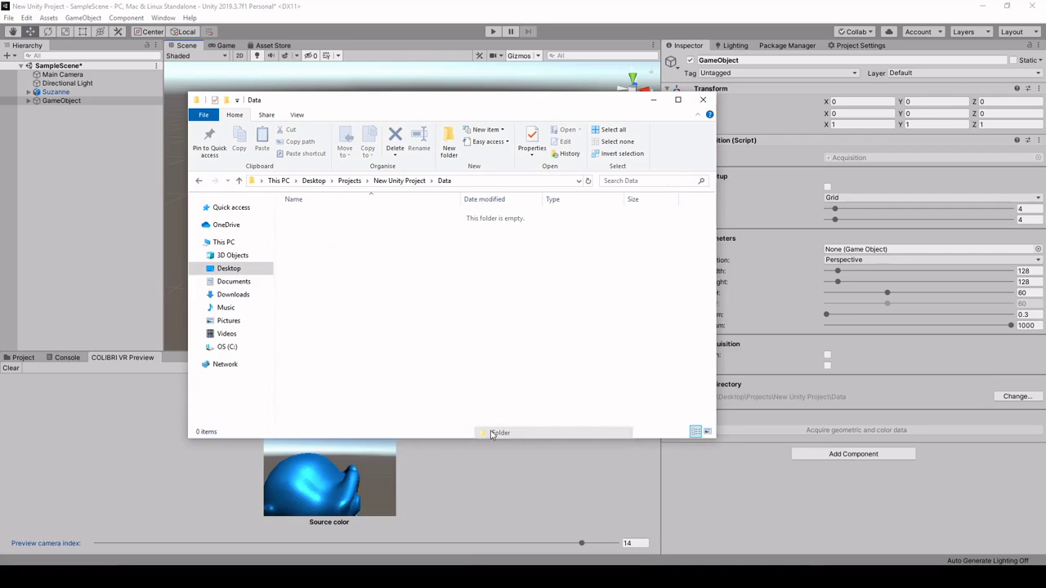
type("Suzanne")
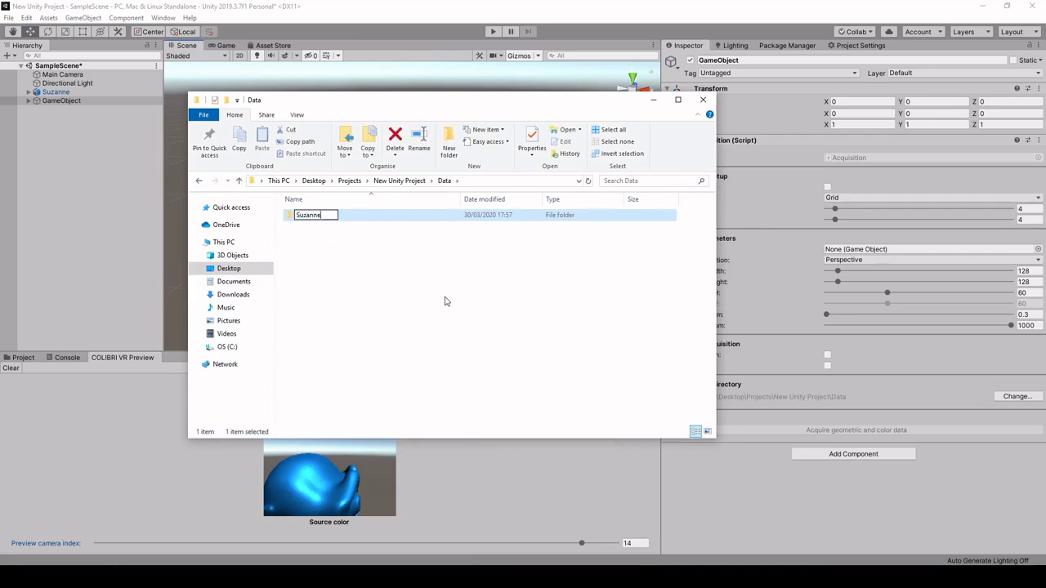
key("Return")
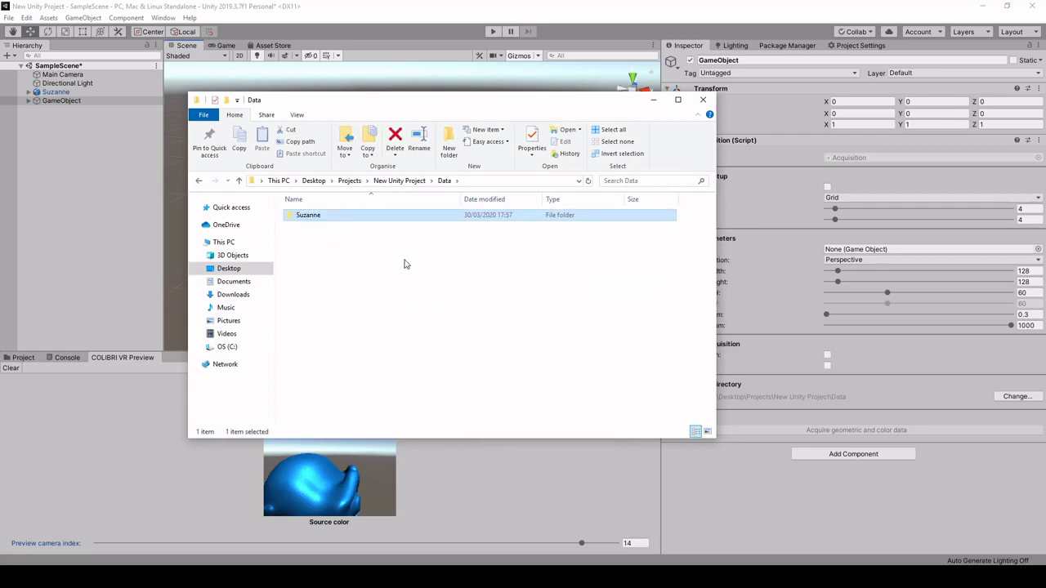
Set the Acquisition output directory to Data\Suzanne.
left_click(651, 10)
left_click(1016, 397)
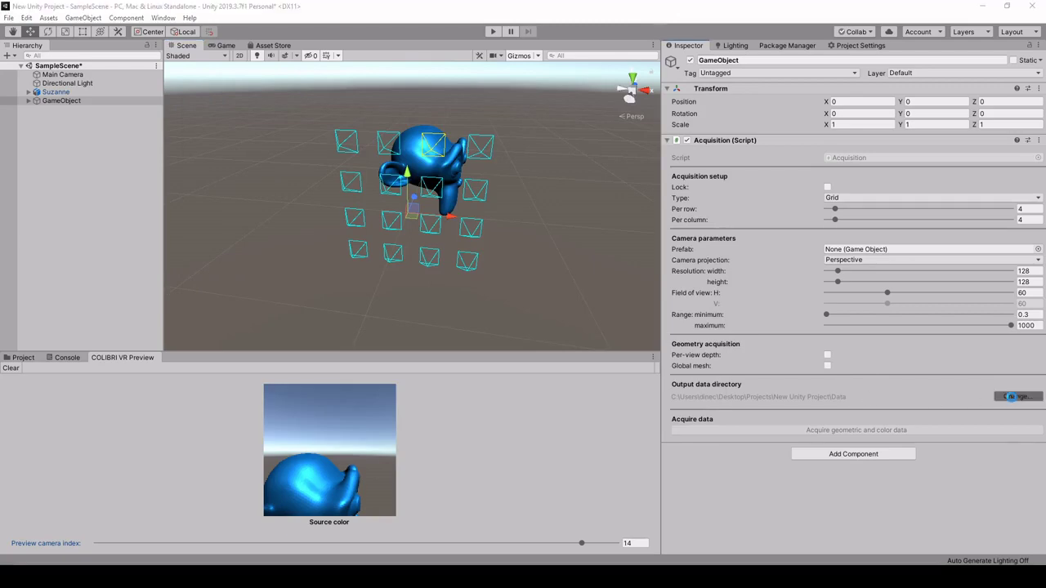
double_click(127, 100)
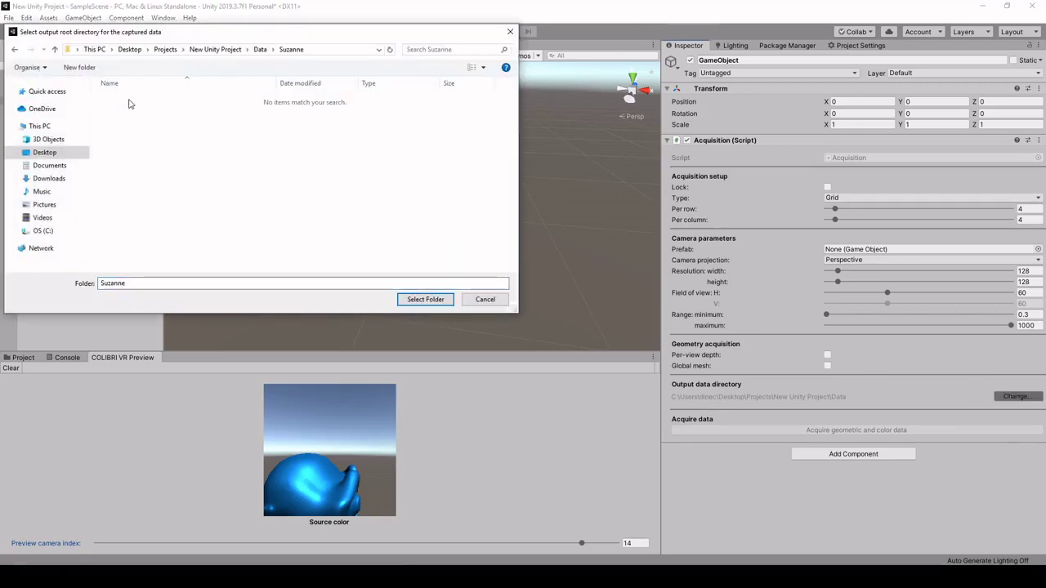
left_click(424, 299)
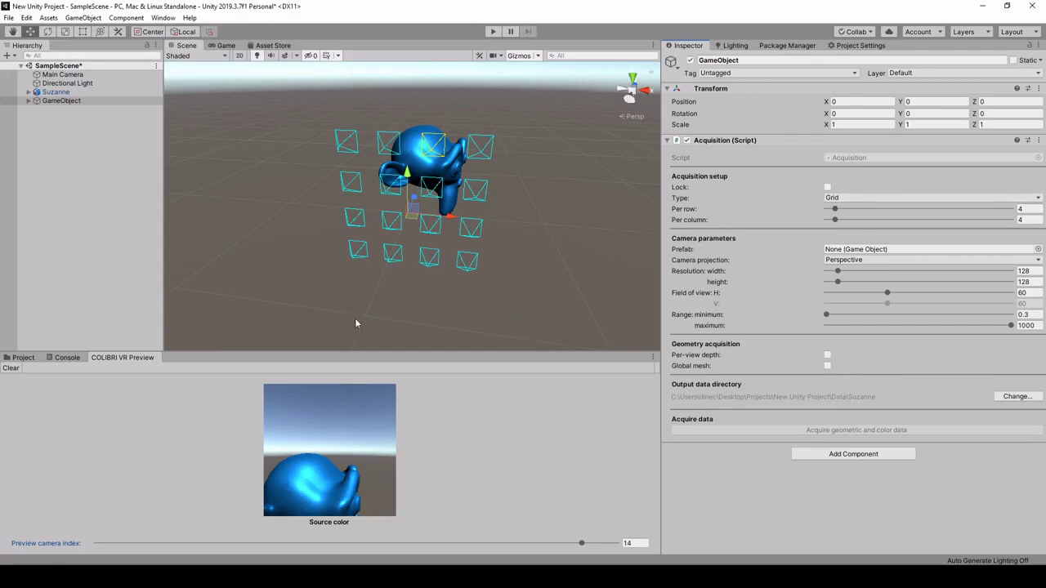
In play mode, acquire geometric and color data, confirming the erase warning.
left_click(492, 32)
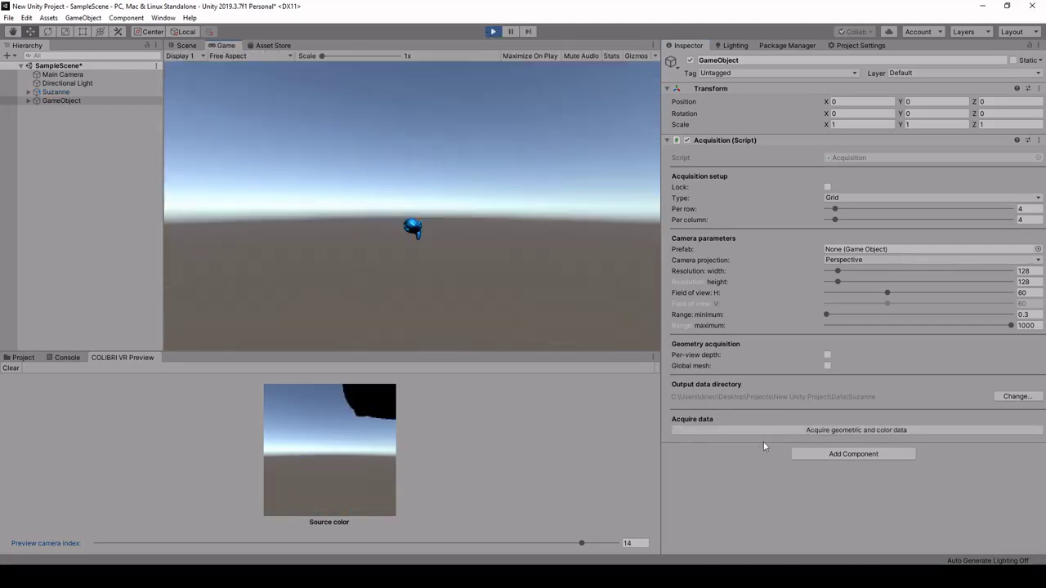
left_click(764, 428)
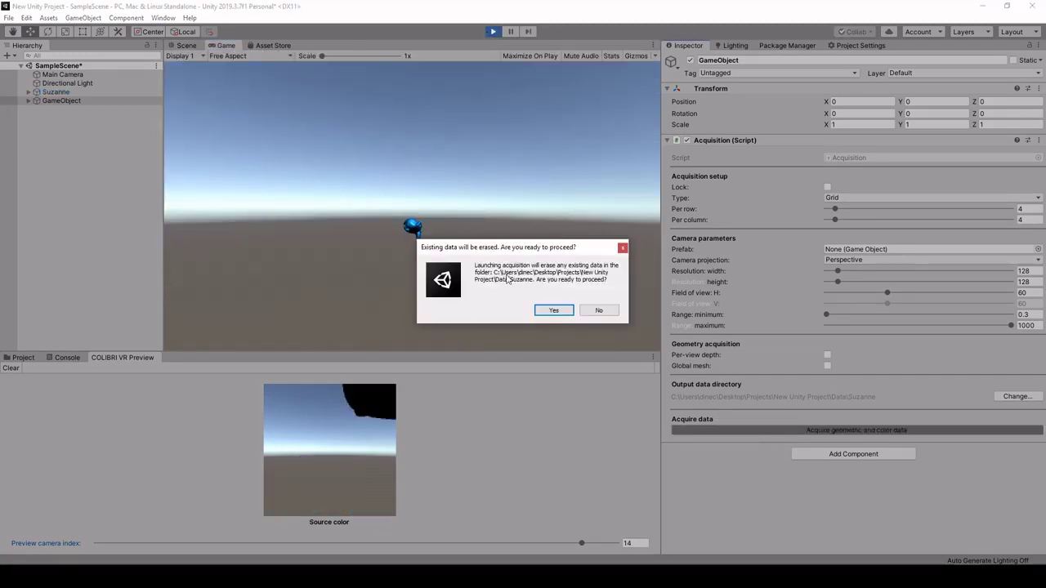
left_click(554, 311)
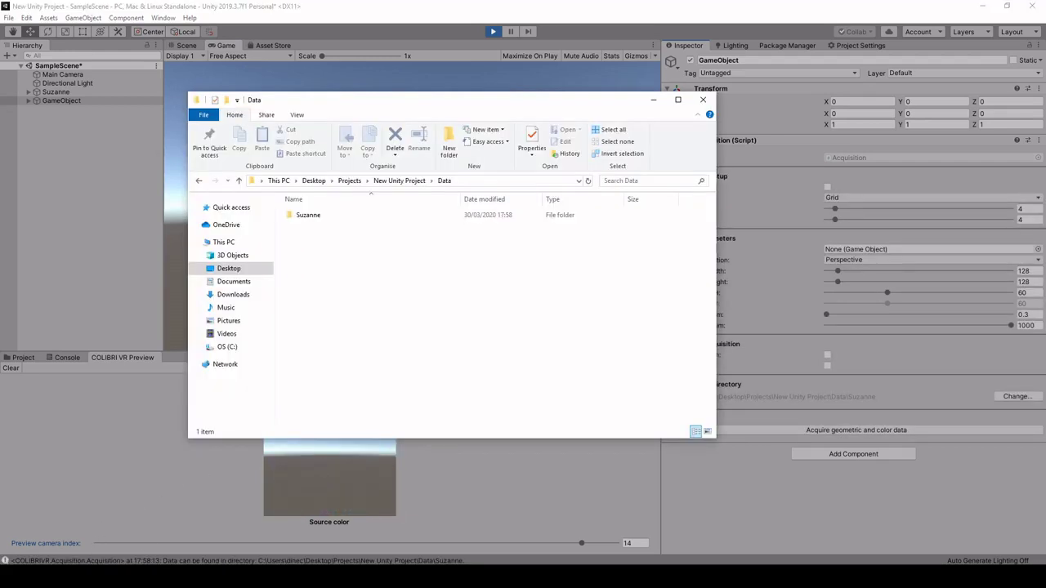
Check captures 0000–0015 in Data\Suzanne\images, then exit play mode in Unity.
double_click(332, 218)
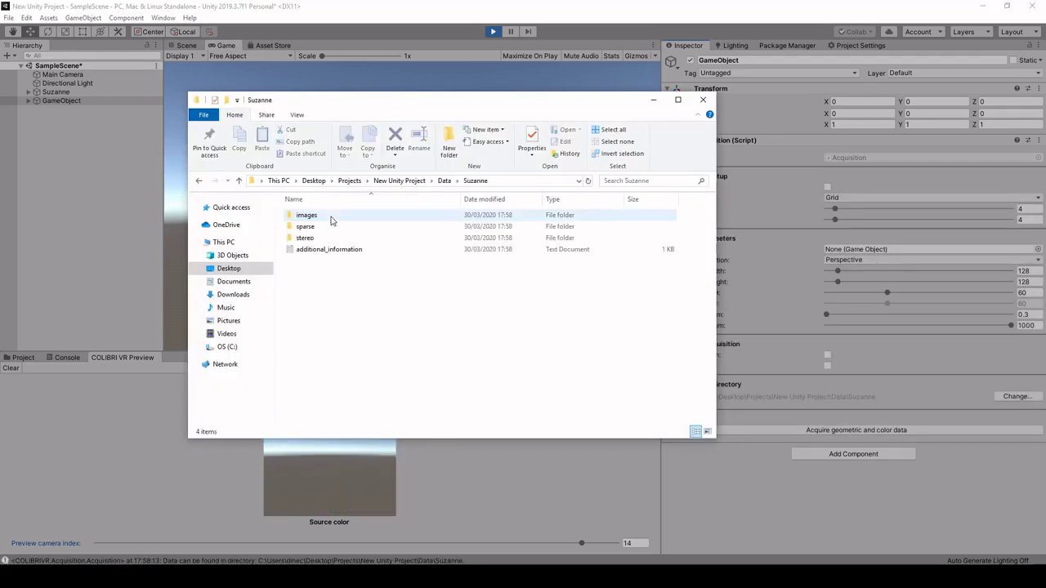
double_click(308, 217)
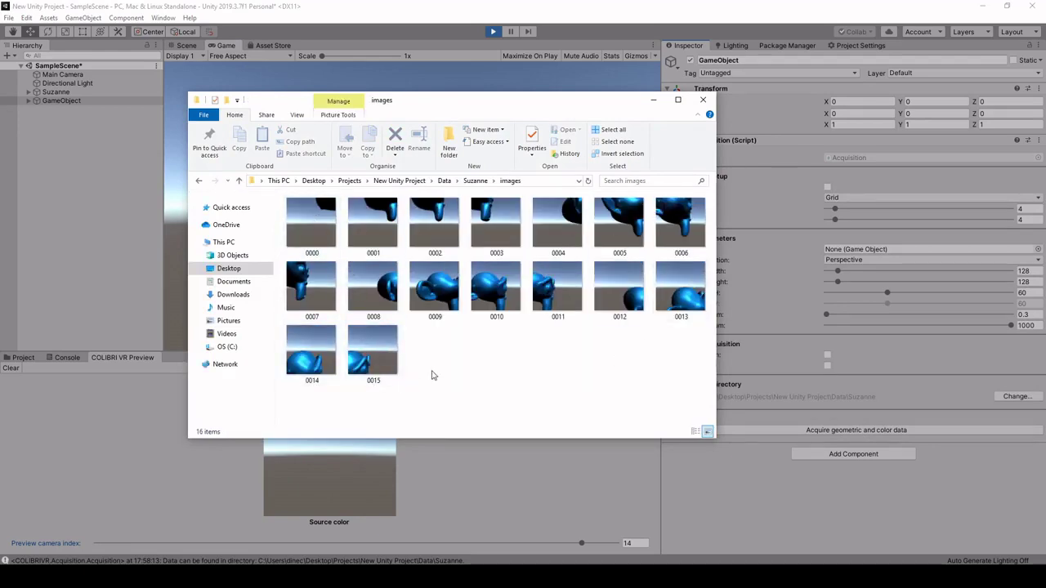
left_click(320, 6)
left_click(494, 32)
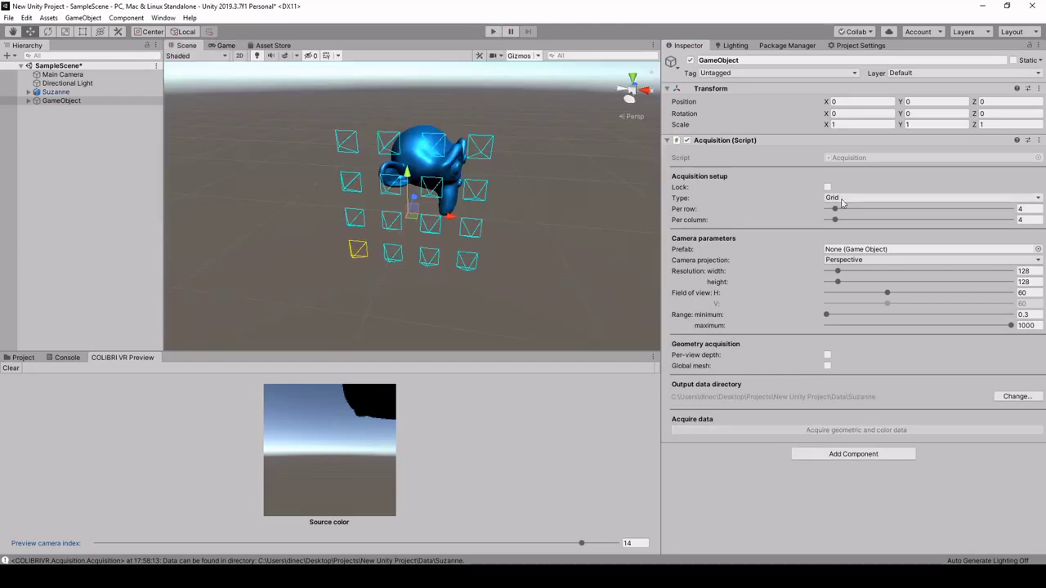
Set the rig Type to Sphere with cameras facing Inwards.
left_click(850, 199)
left_click(862, 223)
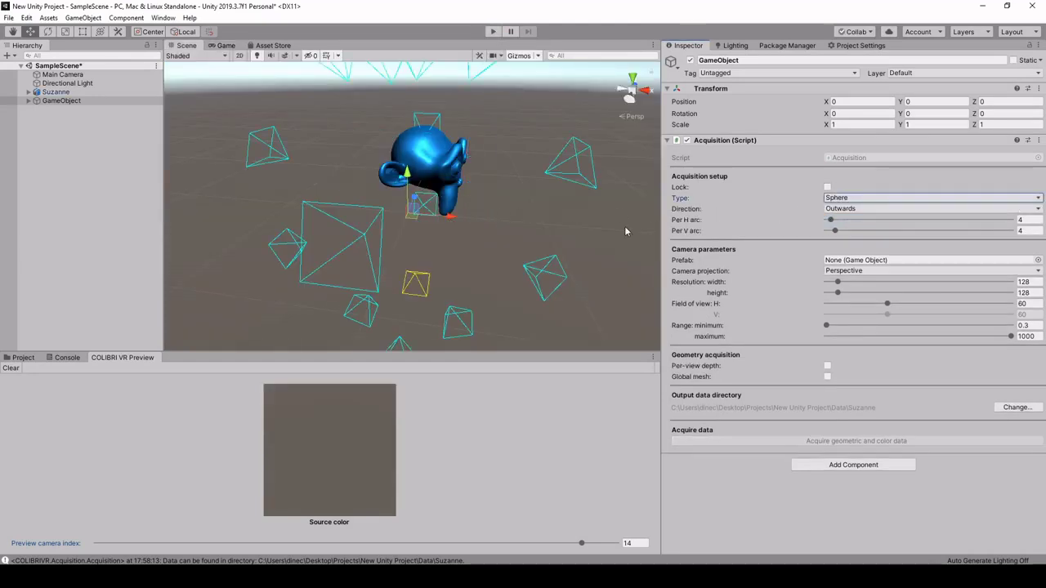
left_click(867, 209)
left_click(854, 221)
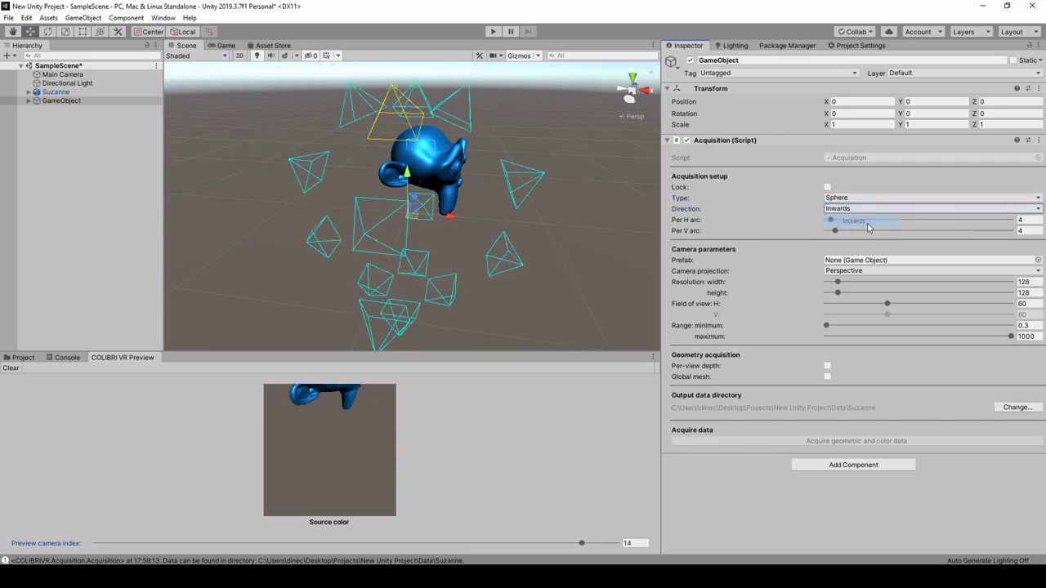
Move the rig to Z 0.987 and centre it on Suzanne.
right_click_drag(572, 180, 615, 88)
left_click(635, 79)
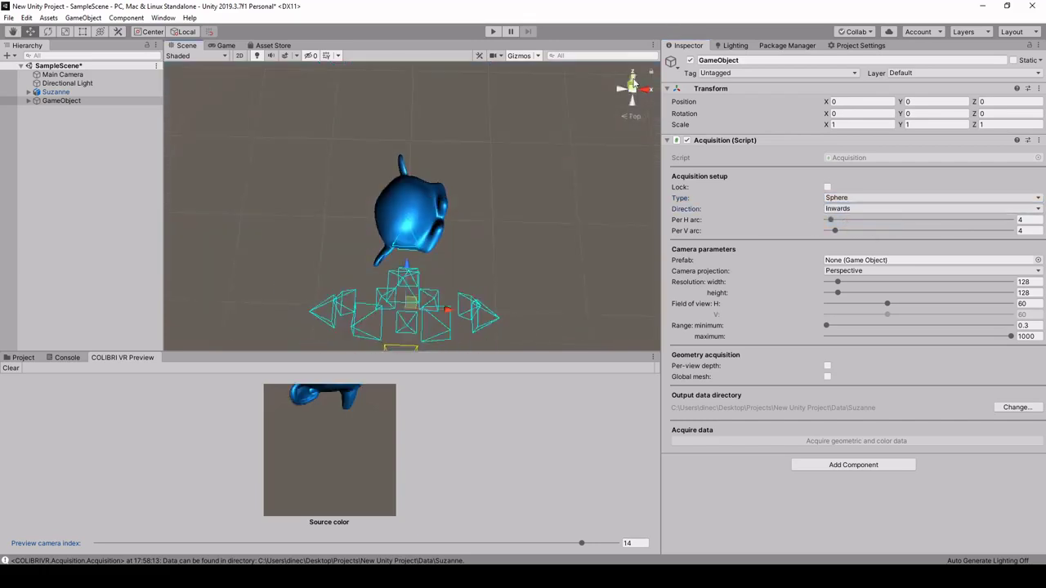
left_click_drag(416, 189, 416, 157)
left_click(630, 104)
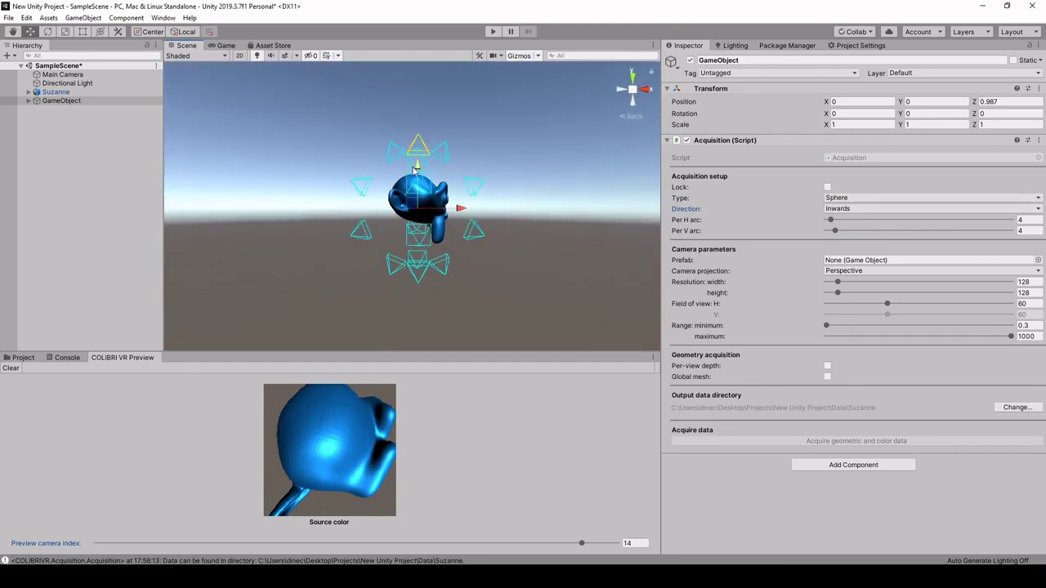
left_click_drag(415, 165, 460, 203)
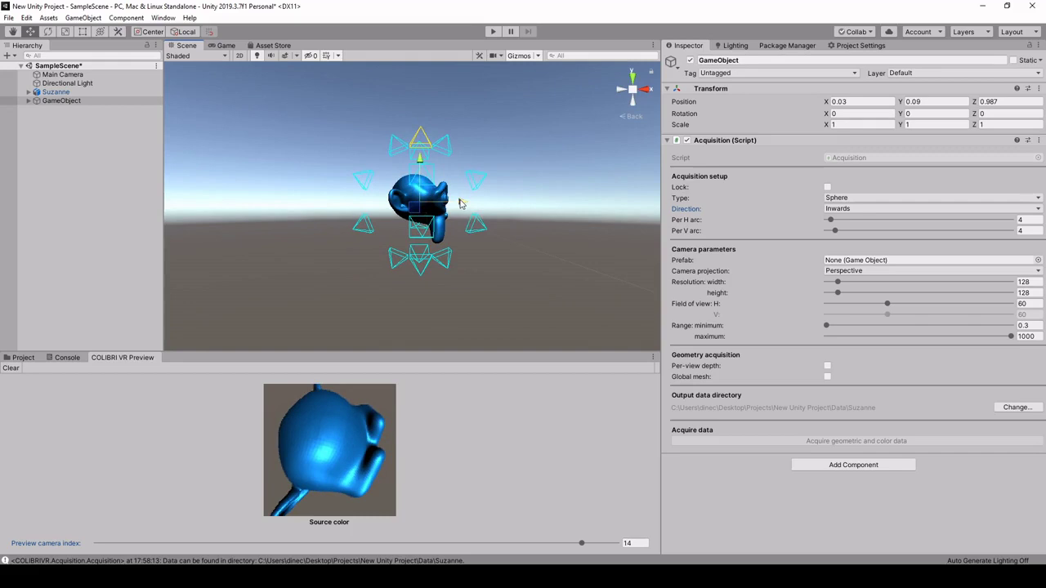
Scale the rig uniformly to 2 and preview camera 9's view.
left_click(832, 124)
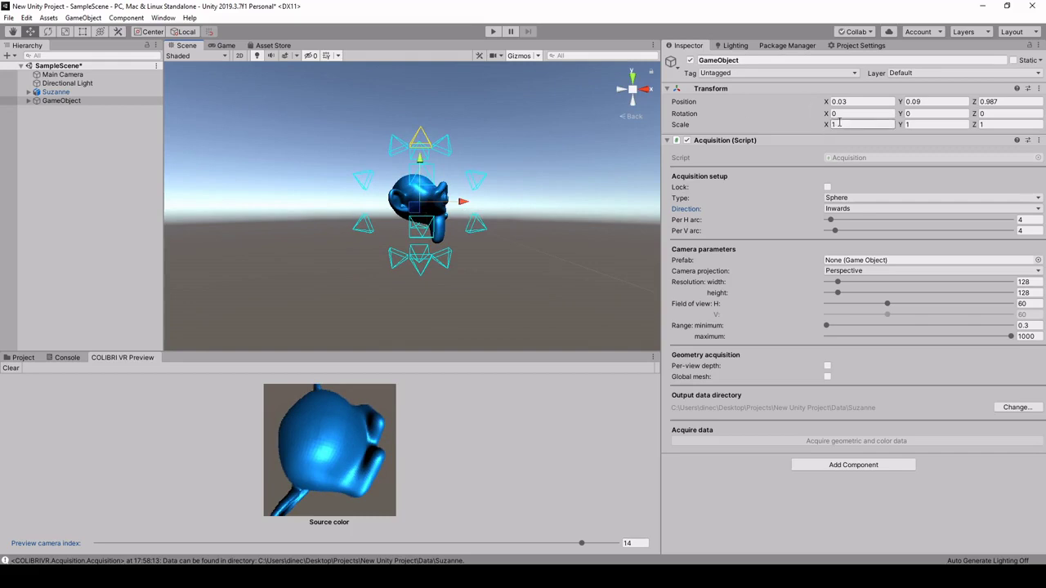
type("3")
left_click(927, 124)
type("3")
left_click(989, 124)
type("3")
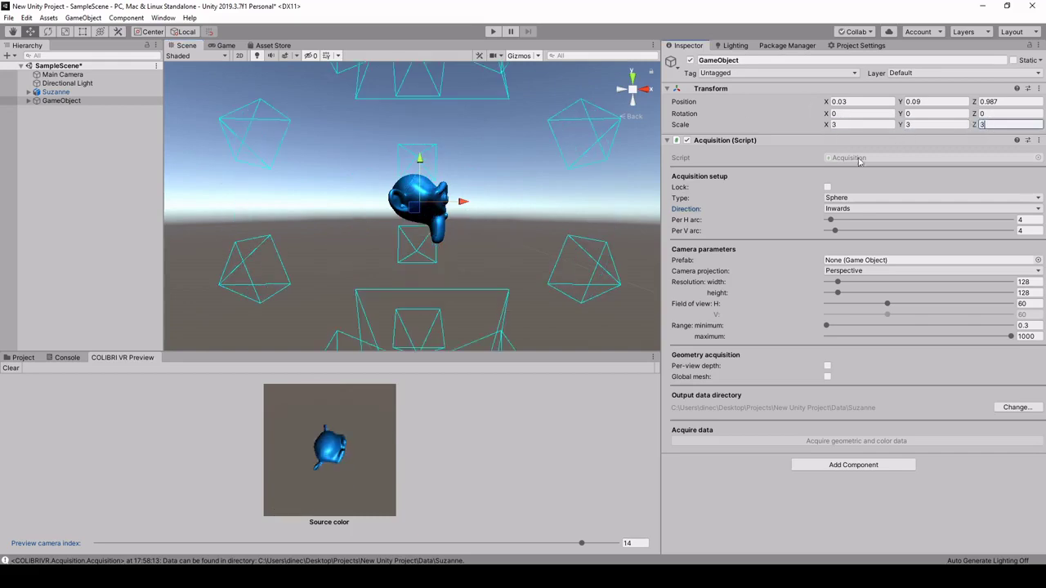
left_click(850, 124)
type("2")
left_click(923, 124)
type("2")
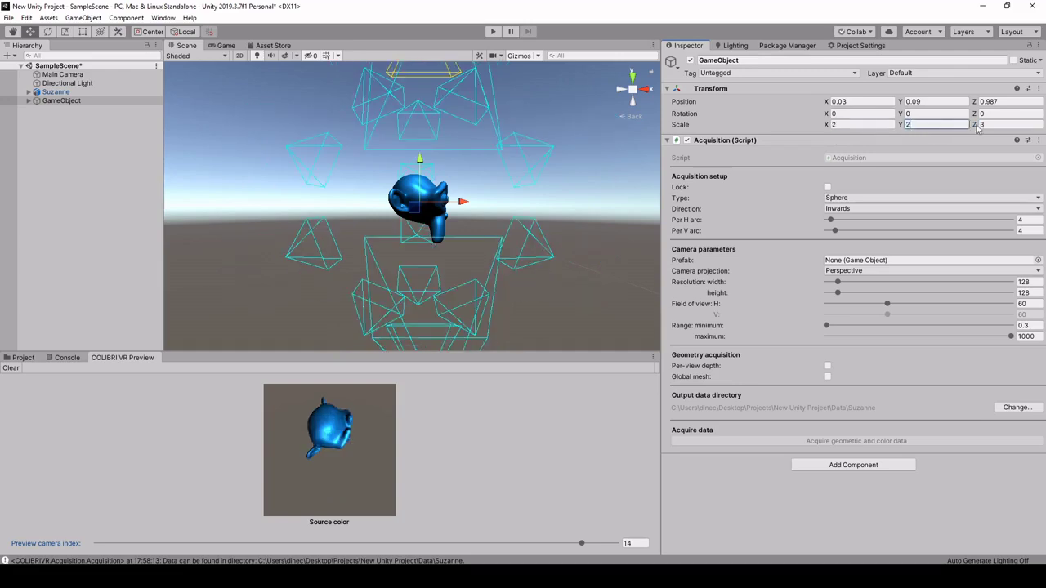
left_click(996, 125)
type("2")
left_click_drag(384, 204, 372, 270, "alt")
left_click_drag(95, 545, 415, 554)
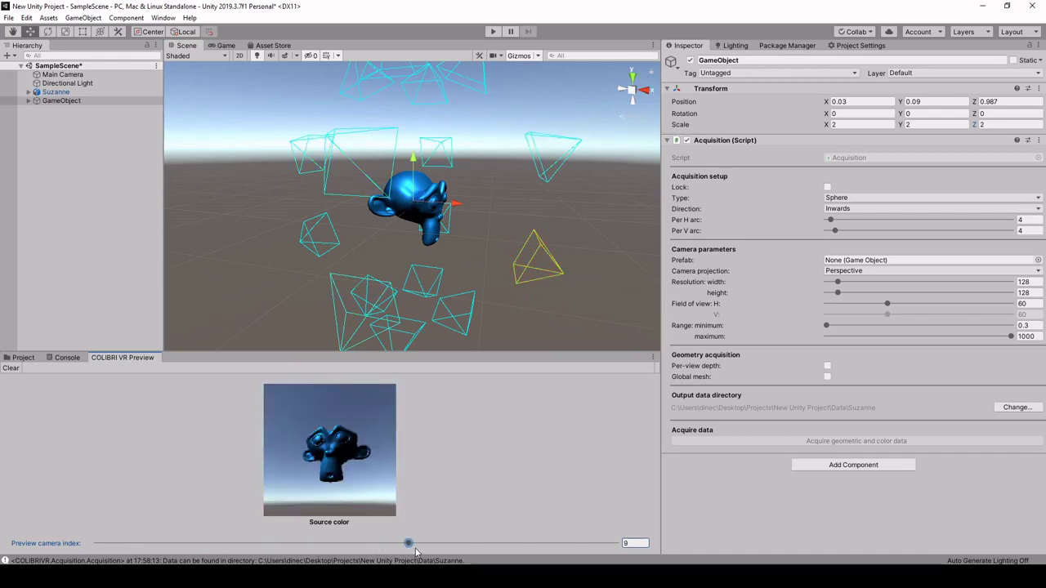
Set 9 cameras per horizontal arc and a 256 × 128 capture resolution.
left_click(1035, 222)
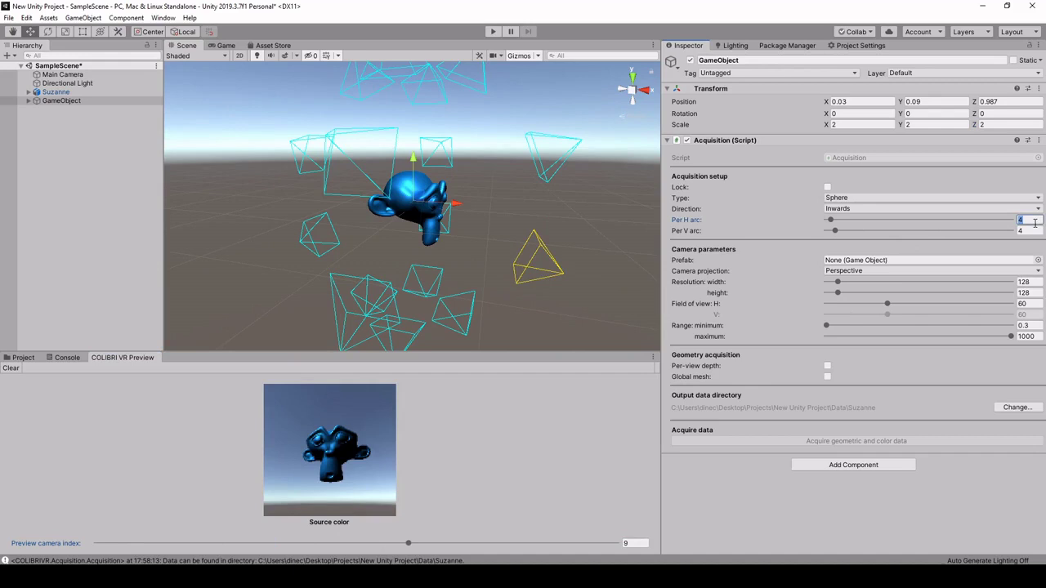
left_click_drag(830, 223, 846, 233)
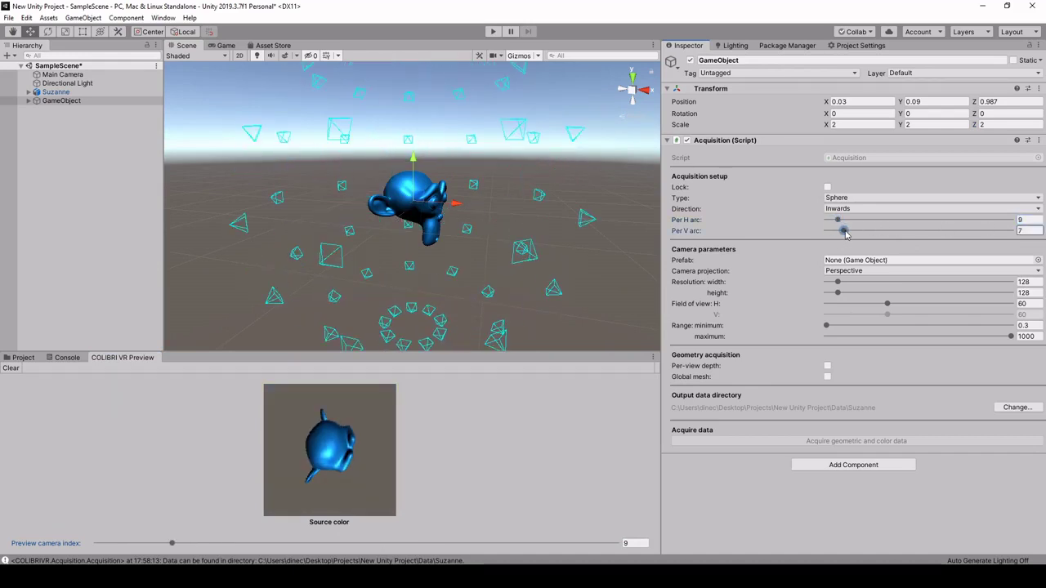
left_click_drag(452, 221, 413, 213, "alt")
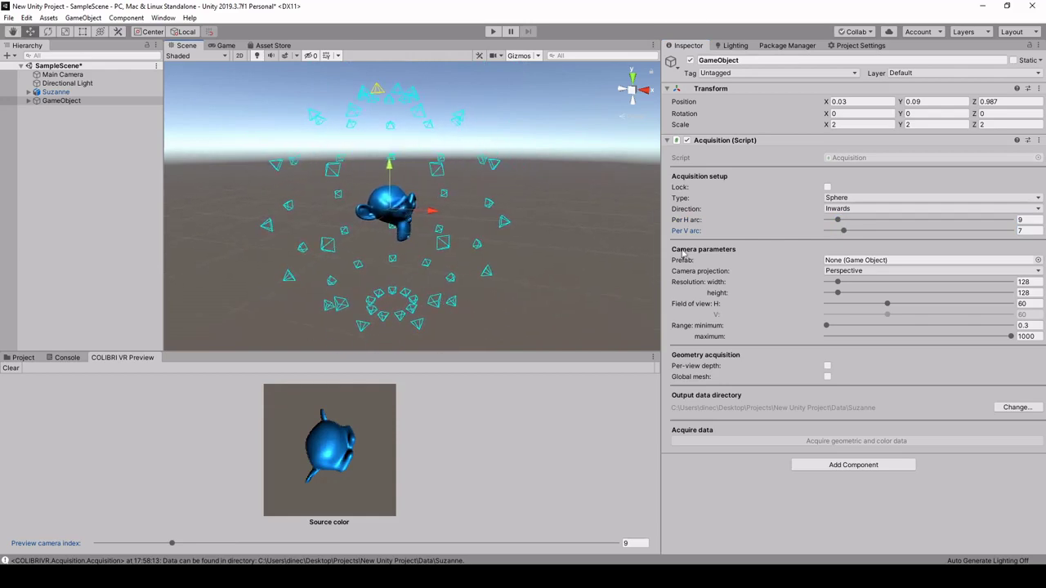
left_click(1021, 282)
type("256")
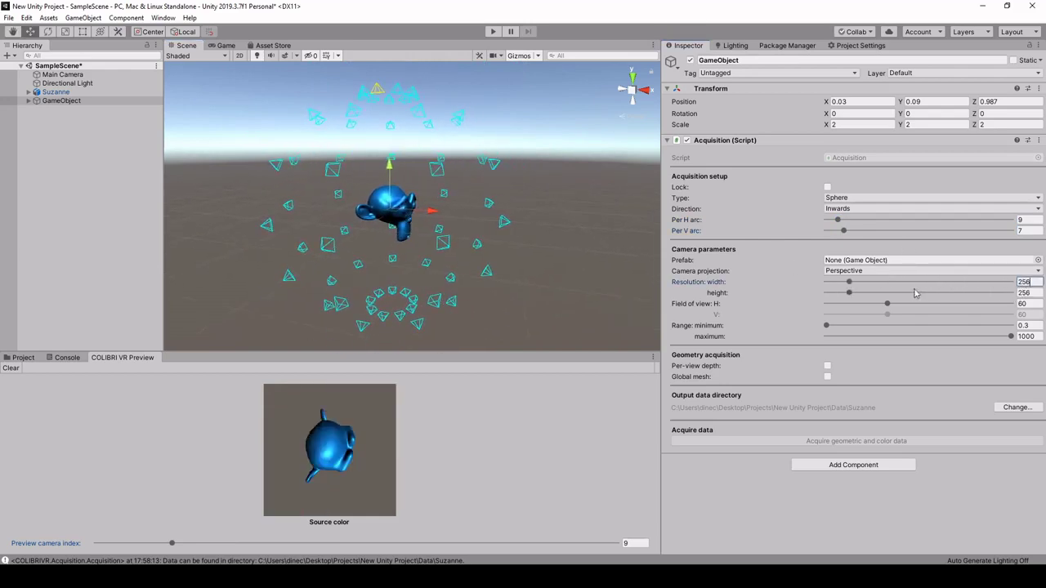
left_click_drag(850, 293, 859, 296)
left_click(1026, 293)
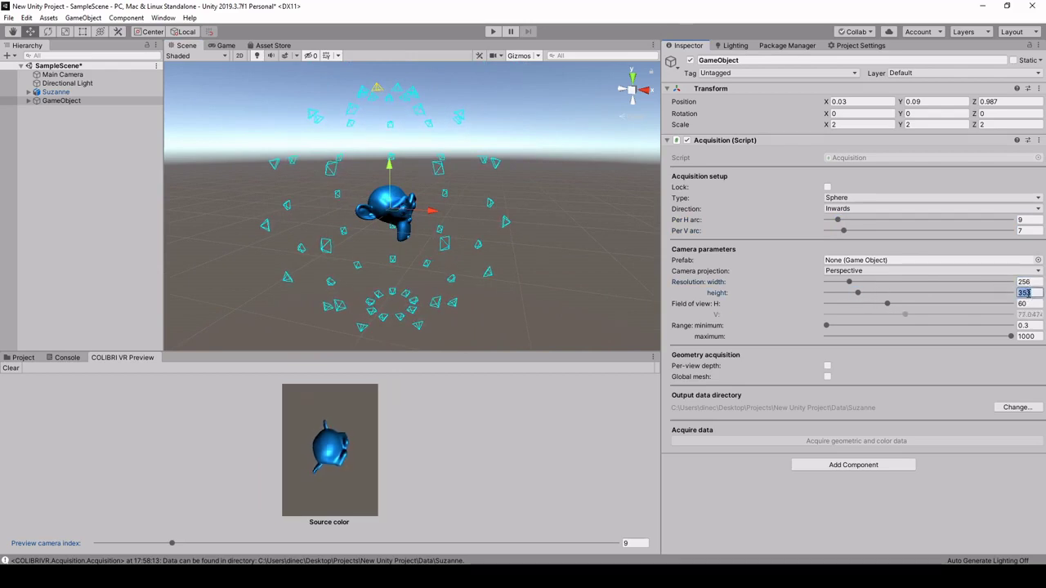
type("128")
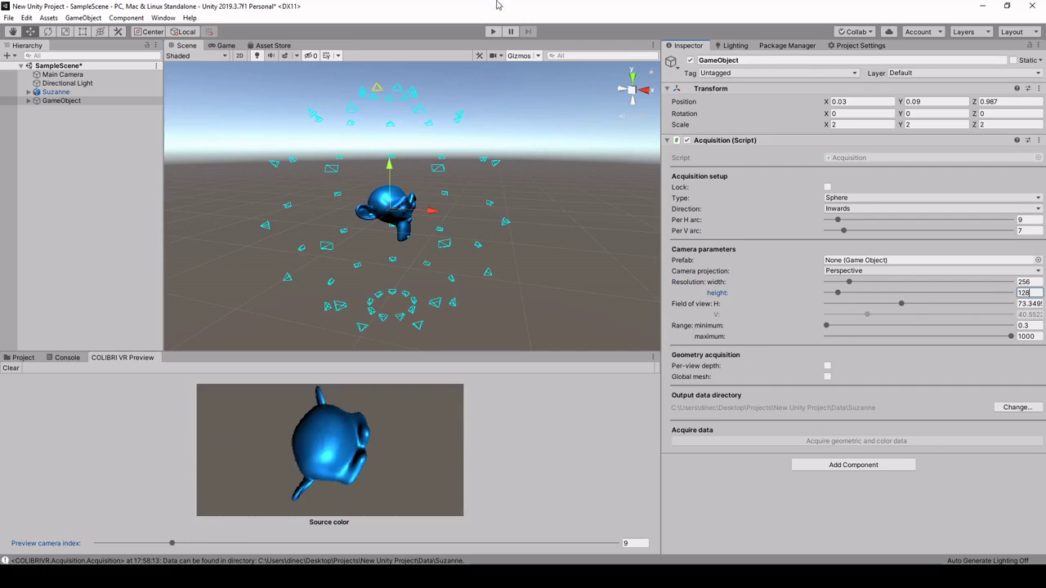
Acquire data in play mode, confirm erasing old data, and review the 63 saved images.
left_click(493, 31)
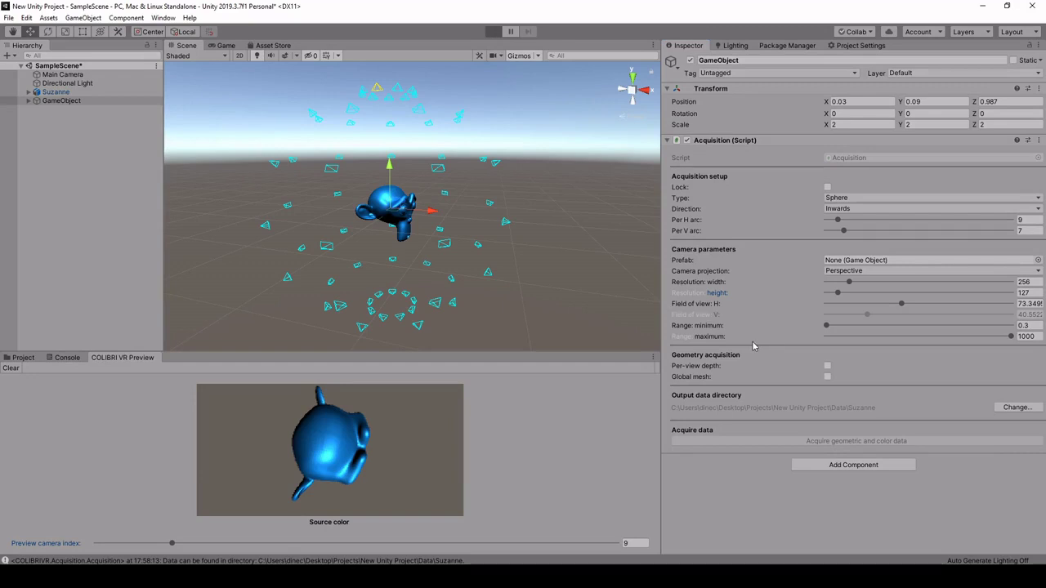
left_click(768, 443)
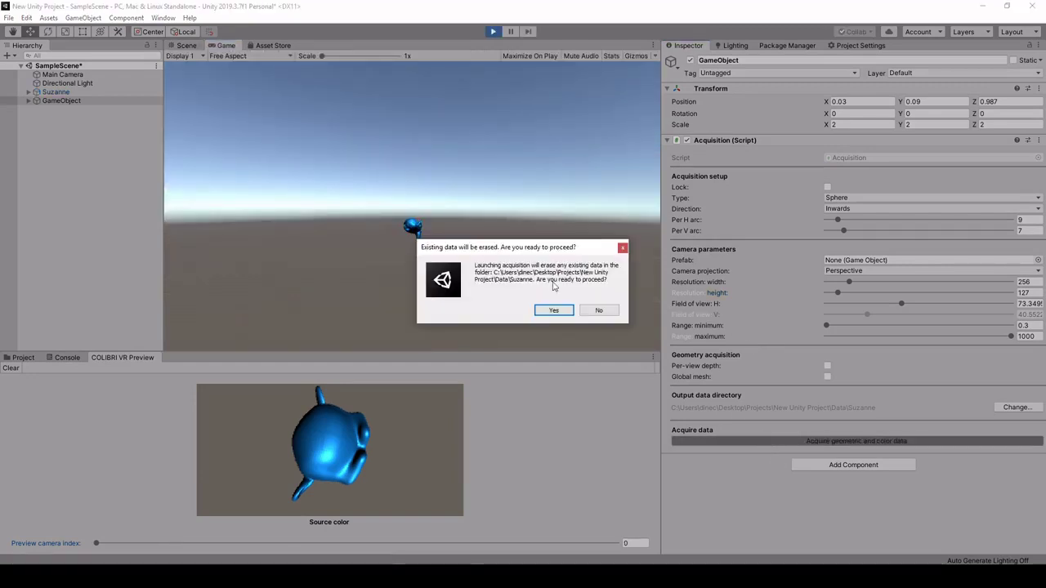
left_click(545, 311)
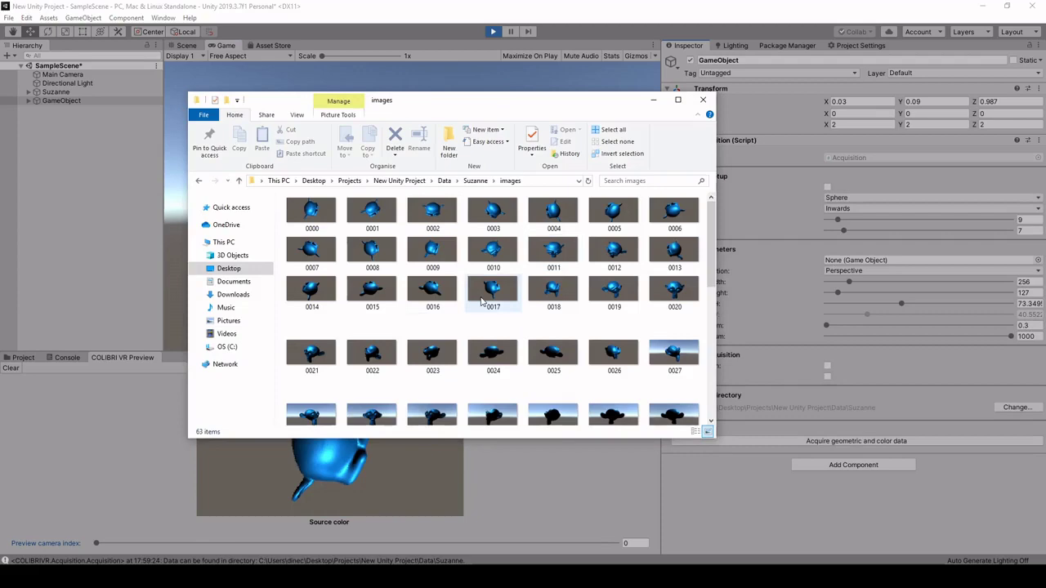
scroll(482, 348, "down", 5)
scroll(508, 341, "up", 3)
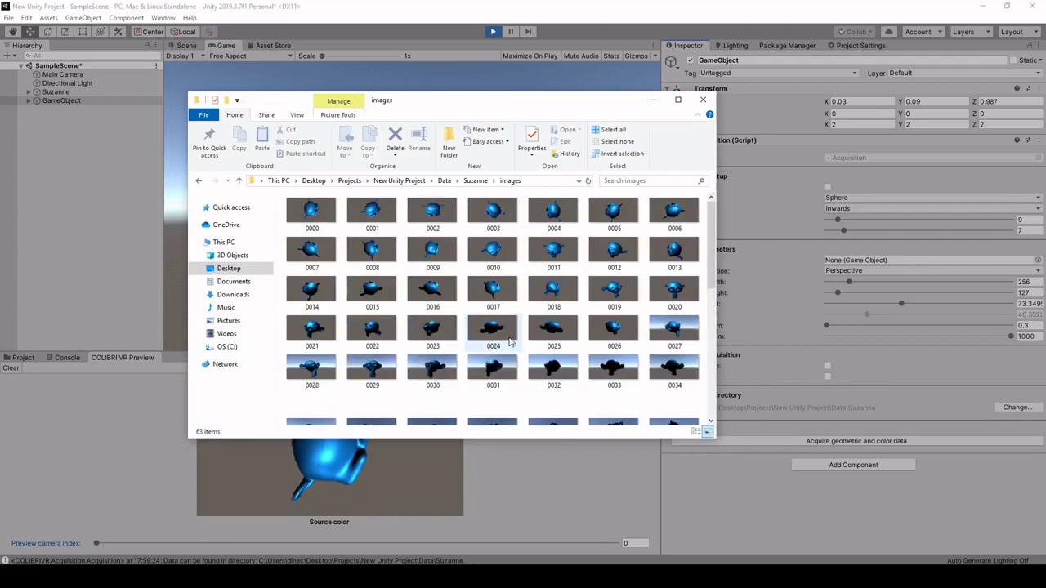
left_click(489, 31)
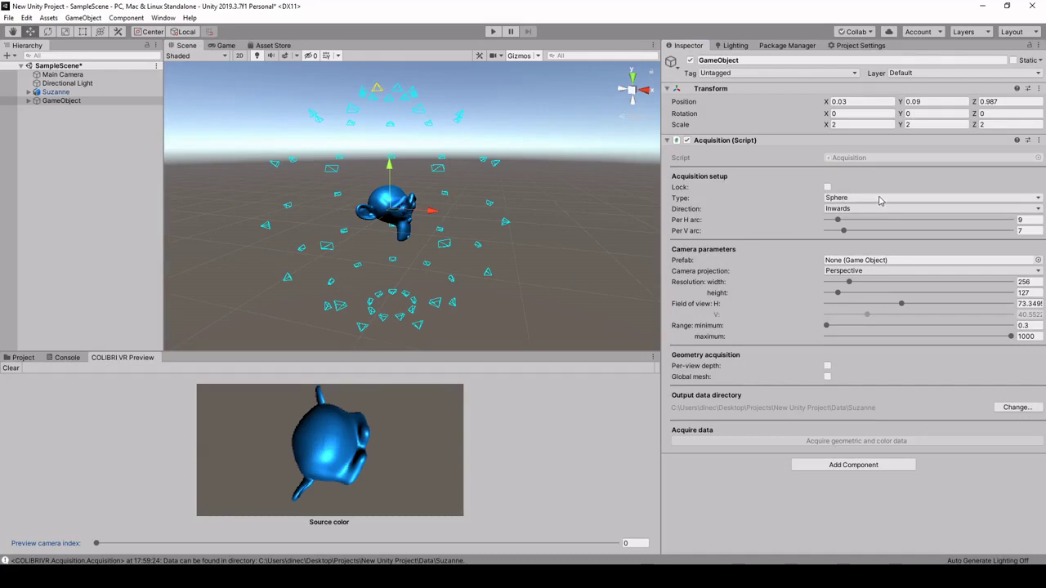
Switch the rig to a 1×1 Grid and move the single camera to Z -0.678.
left_click(880, 198)
left_click(895, 214)
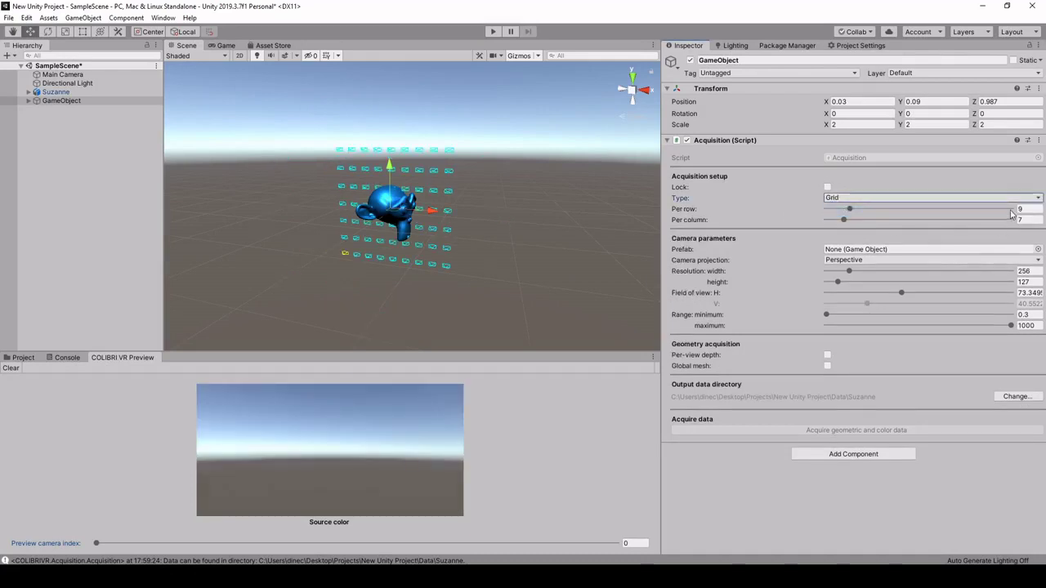
left_click(1020, 209)
type("1")
left_click(1023, 219)
type("1")
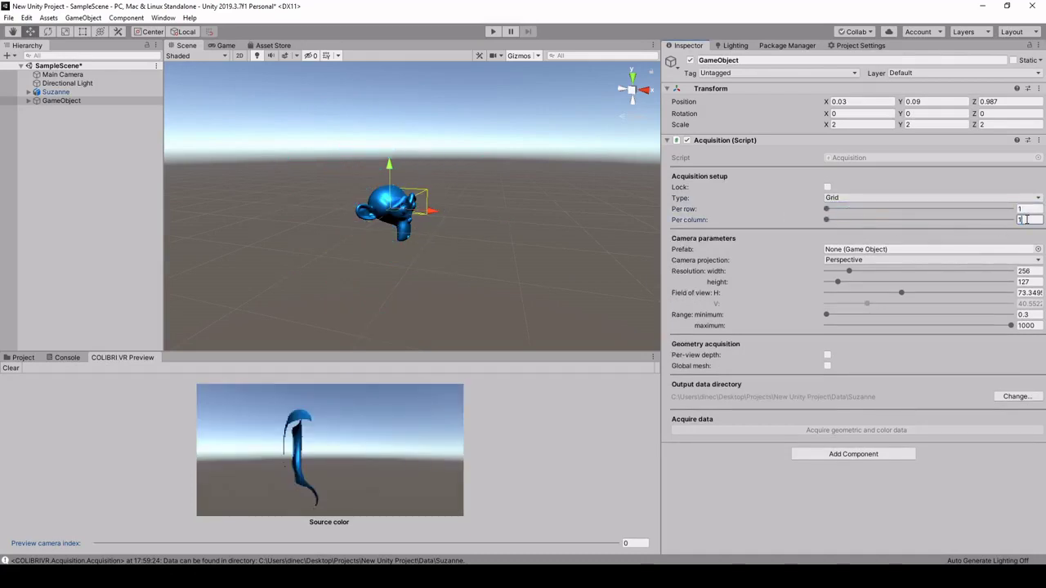
left_click_drag(402, 203, 374, 219)
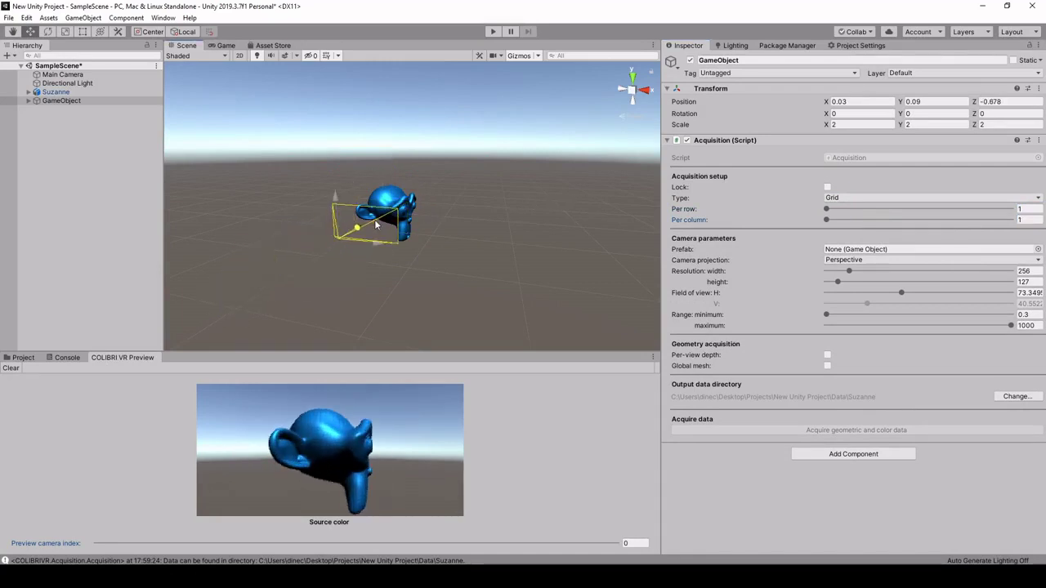
Use Omnidirectional projection, slide the camera to X 1.003, and set width 1024.
left_click(892, 260)
left_click(856, 285)
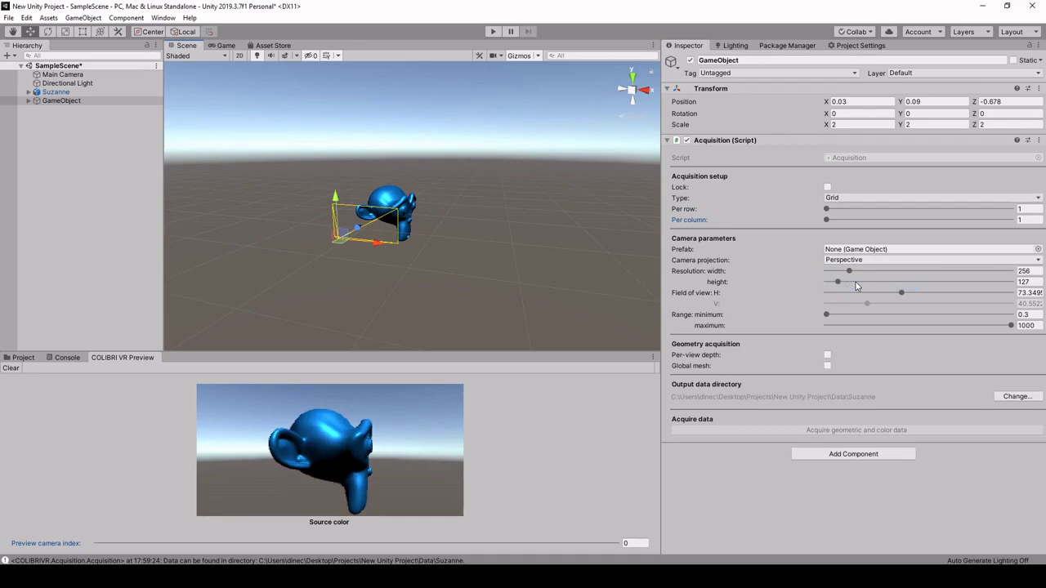
middle_click_drag(349, 260, 439, 238)
left_click_drag(432, 232, 523, 237)
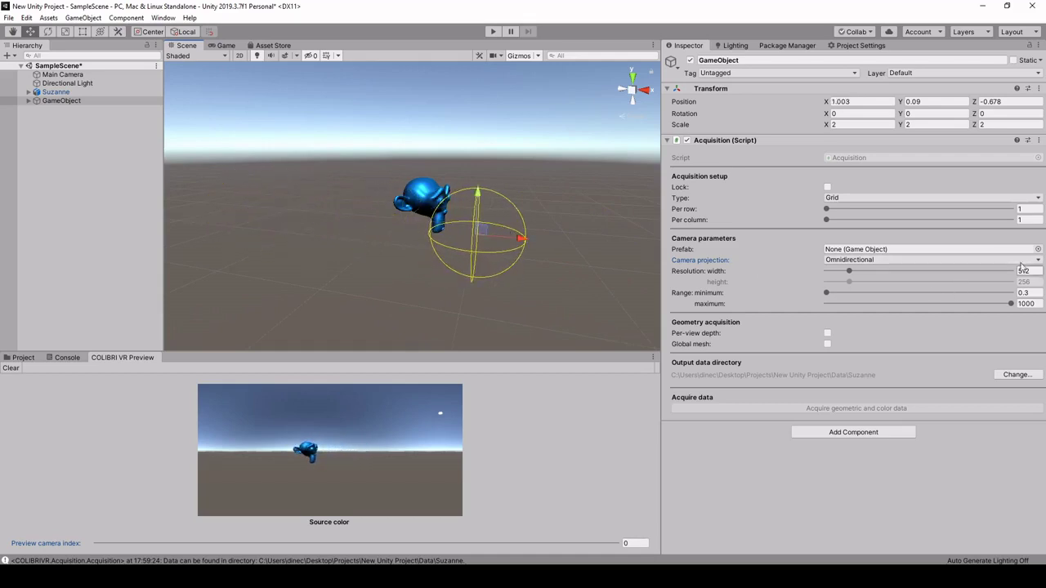
mouse_move(849, 270)
left_mouse_down()
mouse_move(881, 274)
mouse_move(868, 272)
left_mouse_up()
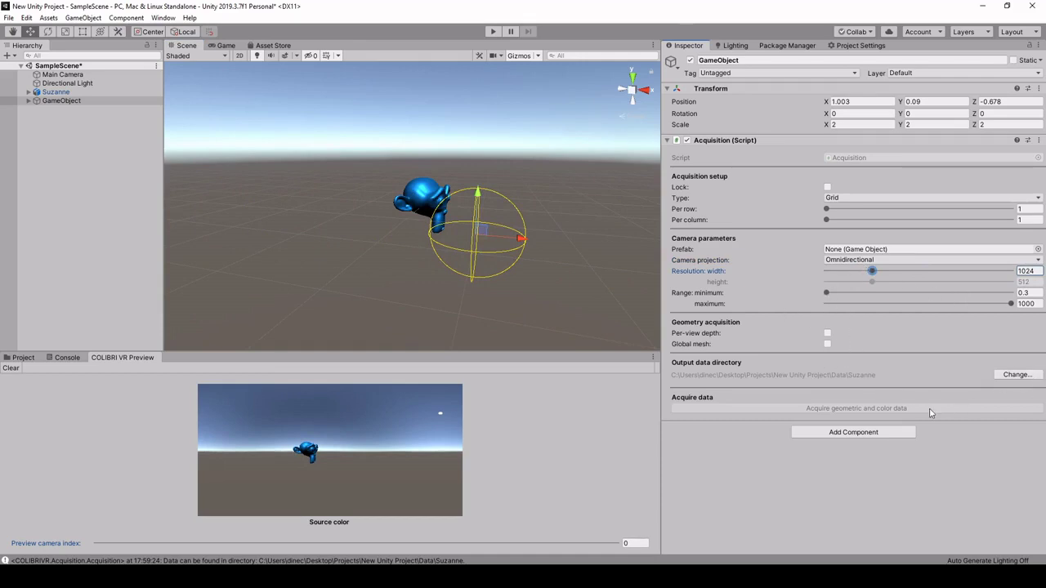
Capture panoramic image 0000 in play mode, confirm the erase, stop play, and close Explorer.
left_click(494, 33)
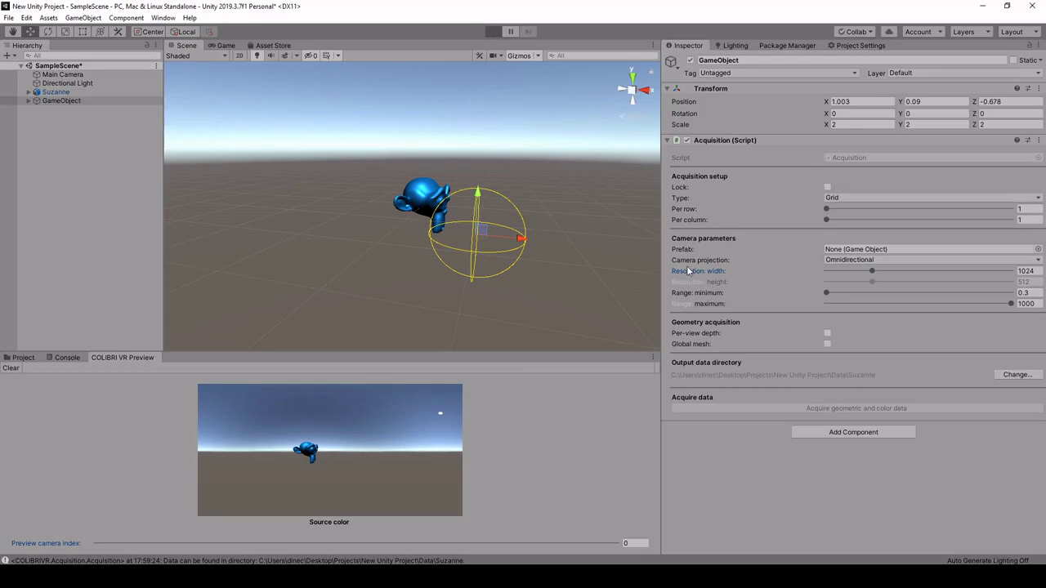
left_click(740, 409)
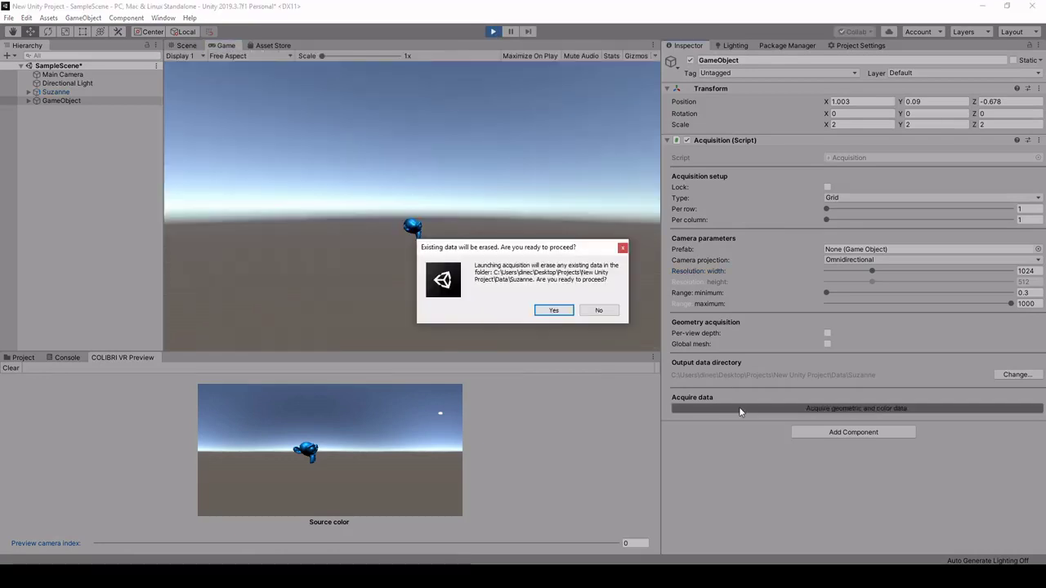
left_click(553, 311)
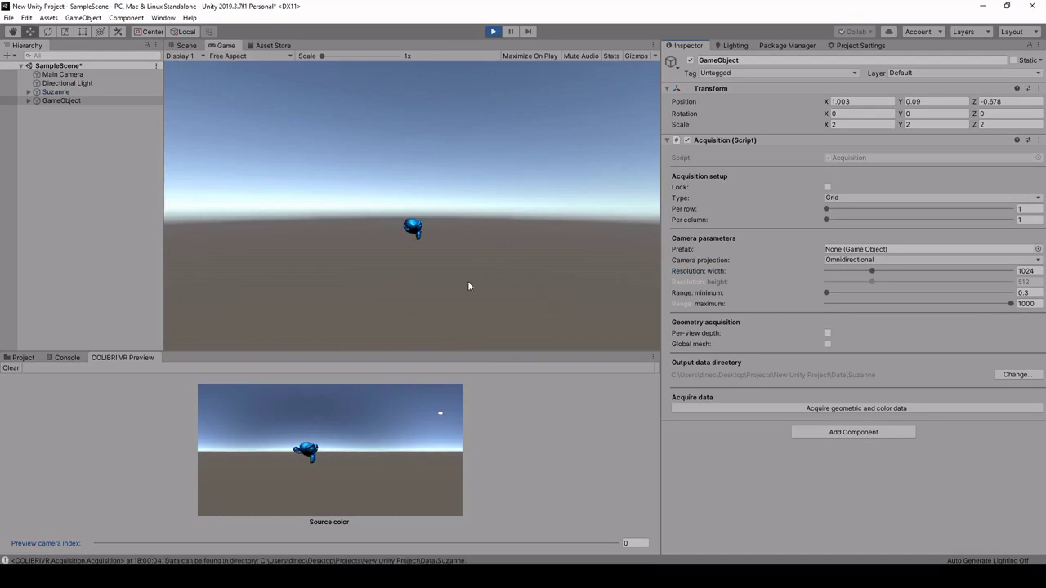
left_click(493, 31)
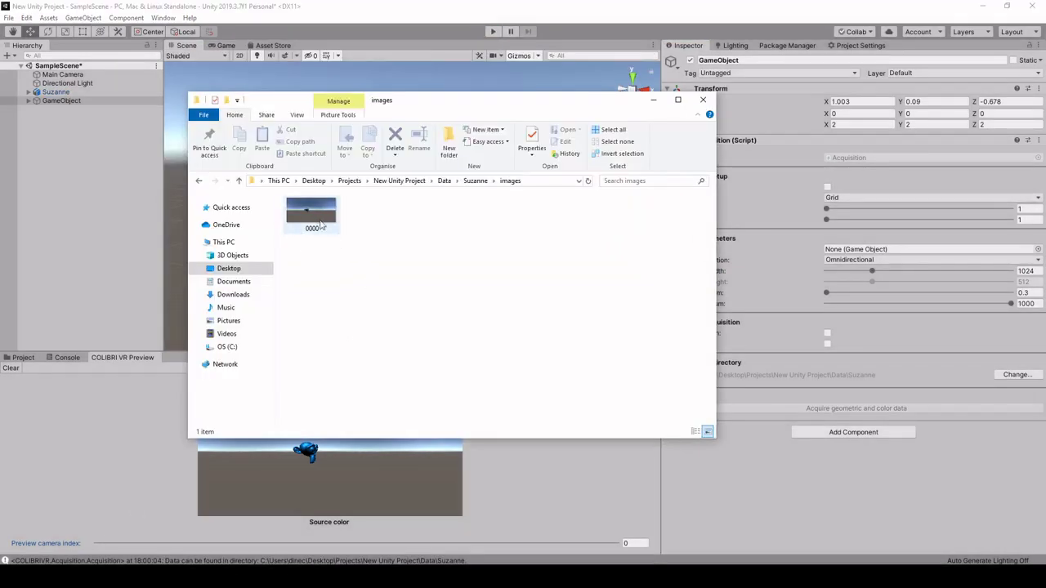
key("alt+F4")
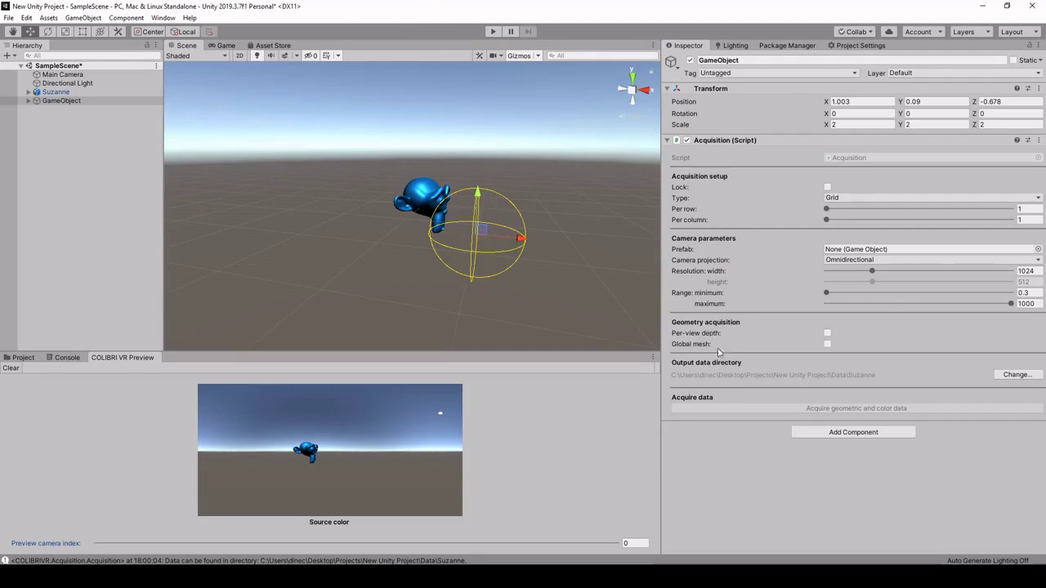
Enable Per-view depth with range minimum 0.5 and maximum 20, placing the camera at X 0.96.
left_click(828, 334)
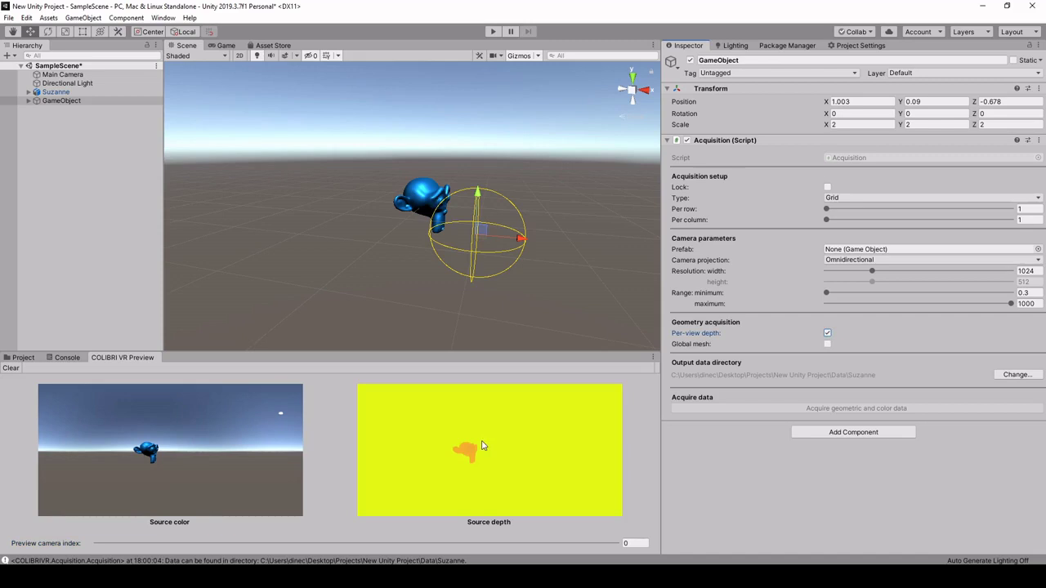
left_click_drag(517, 237, 564, 240)
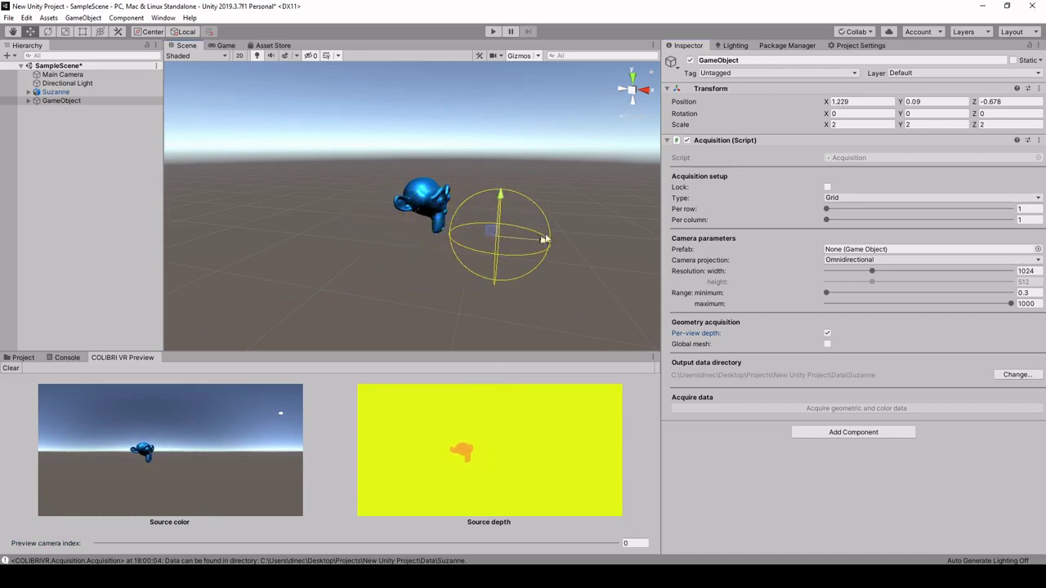
left_click_drag(1013, 304, 950, 304)
type("20")
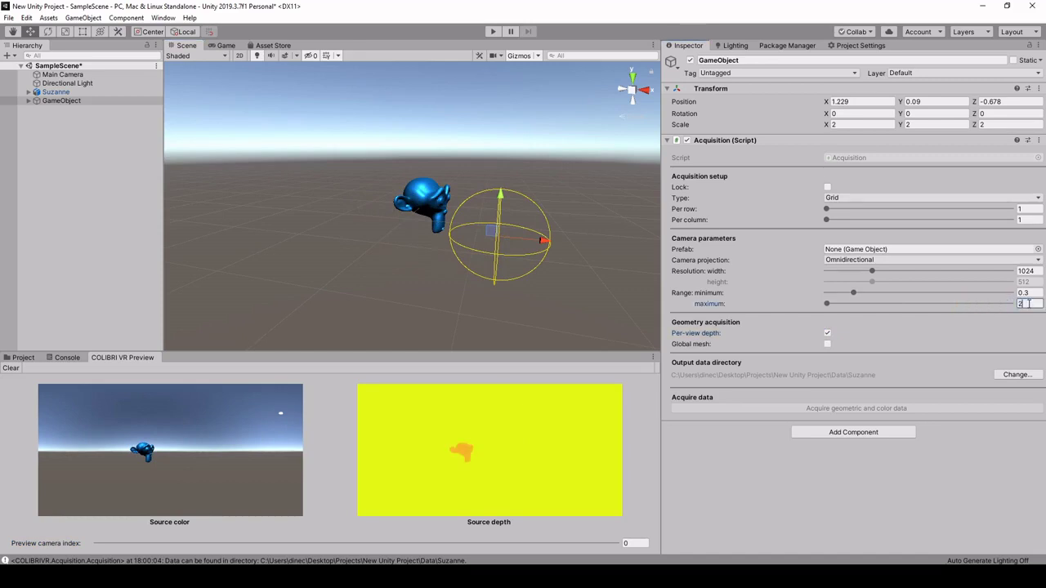
left_click(1030, 293)
type("0.5")
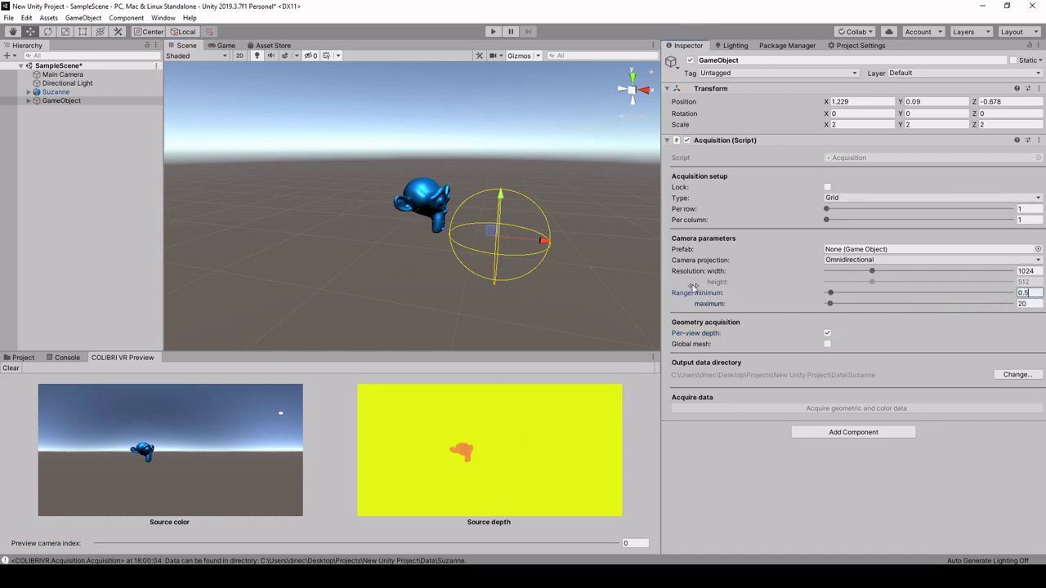
left_click_drag(529, 243, 551, 228)
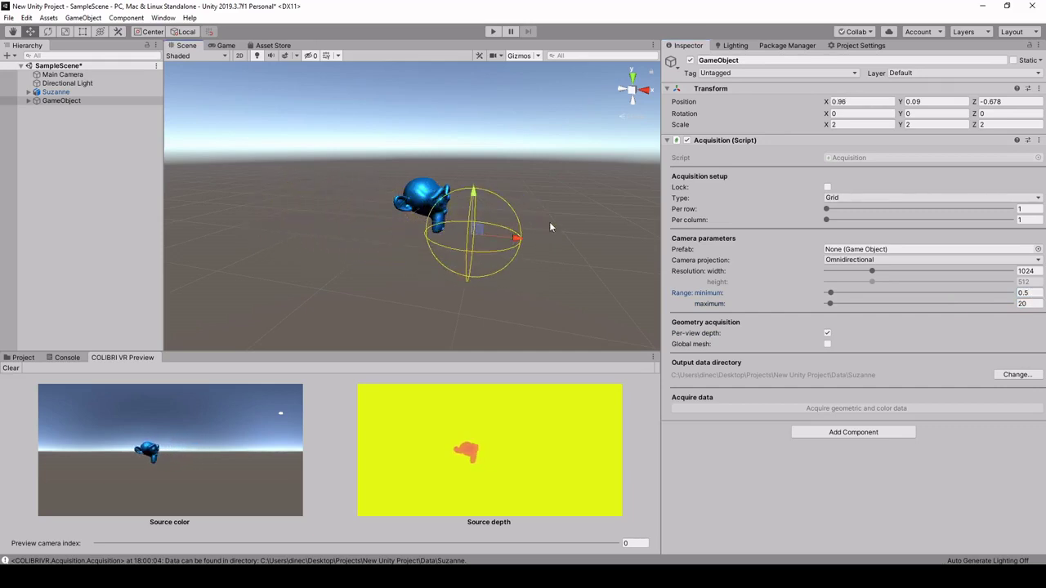
Set the Grid to 4 per row and 4 per column at X 0.196, then enter Play mode.
left_click(851, 199)
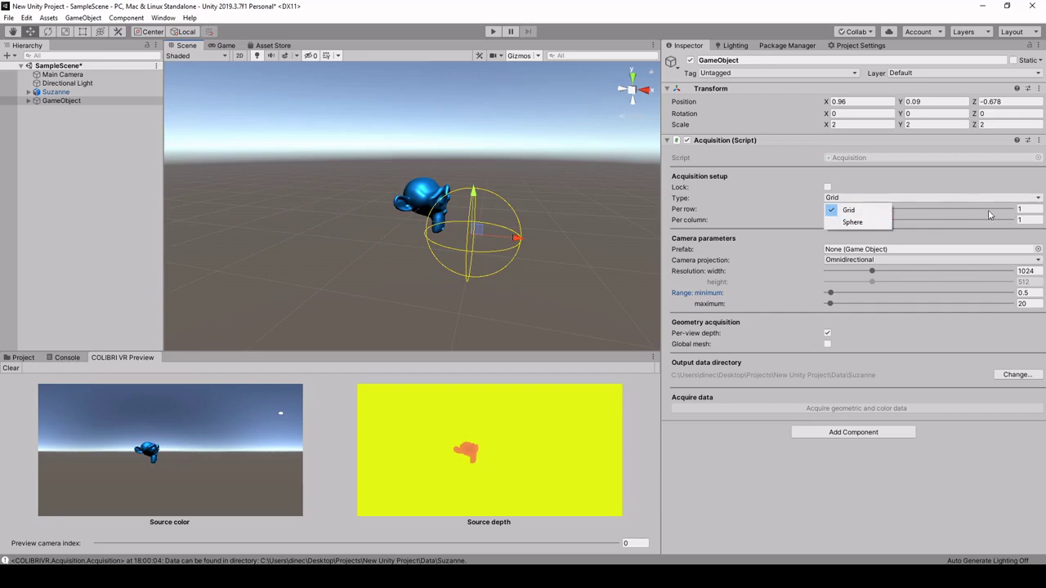
left_click(1022, 210)
left_click(1021, 209)
type("4")
left_click(1028, 219)
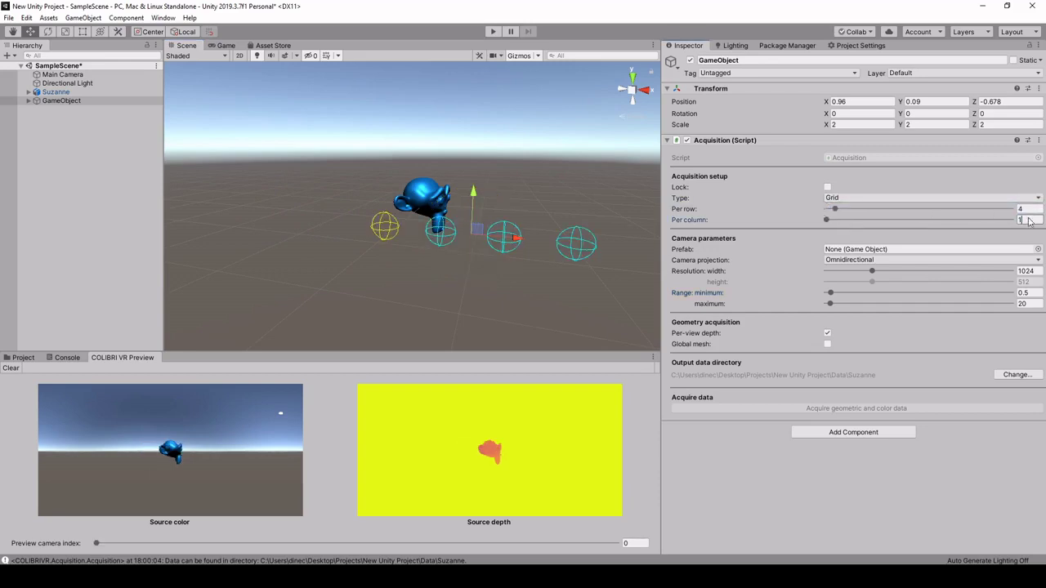
type("4")
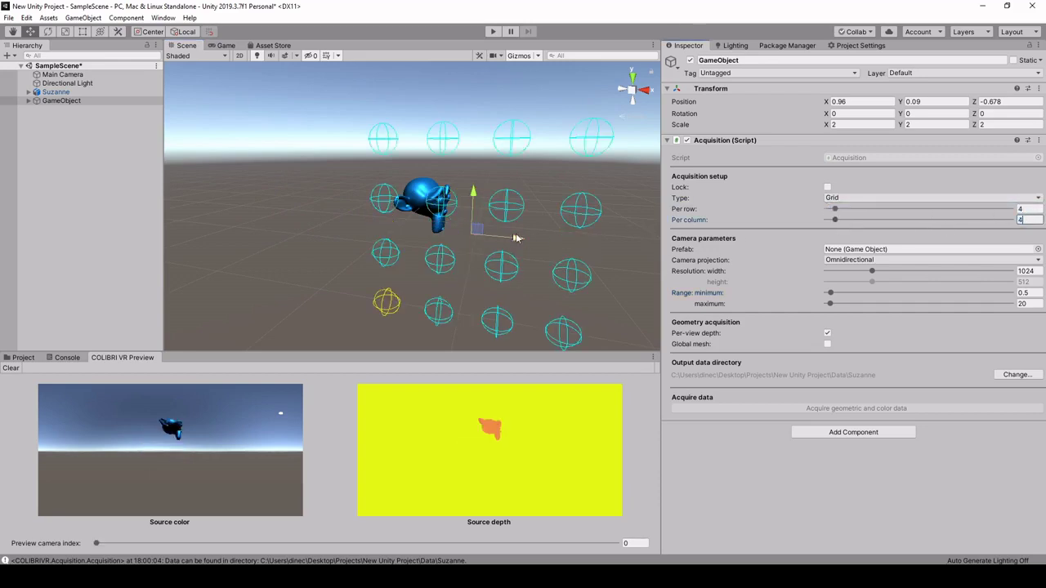
left_click_drag(516, 238, 424, 249)
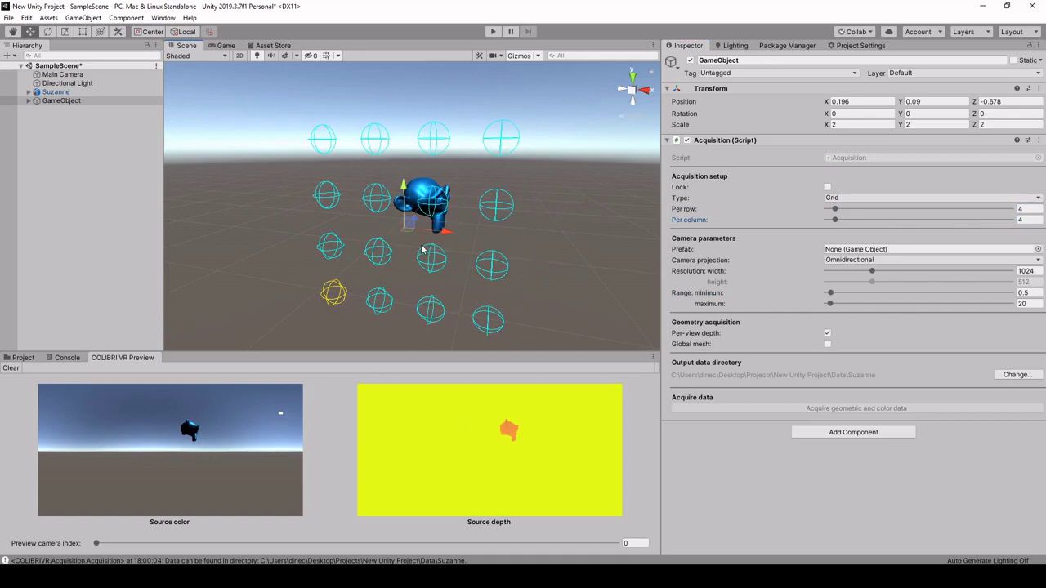
left_click(491, 32)
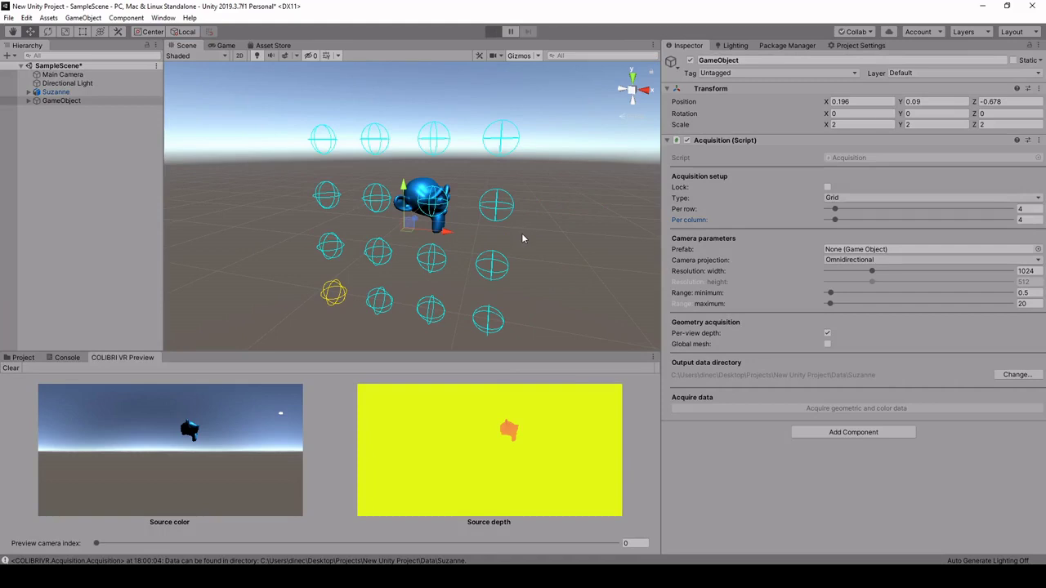
Capture colour and depth from the 16 grid cameras, overwriting existing data, then stop Play mode.
left_click(829, 408)
left_click(553, 313)
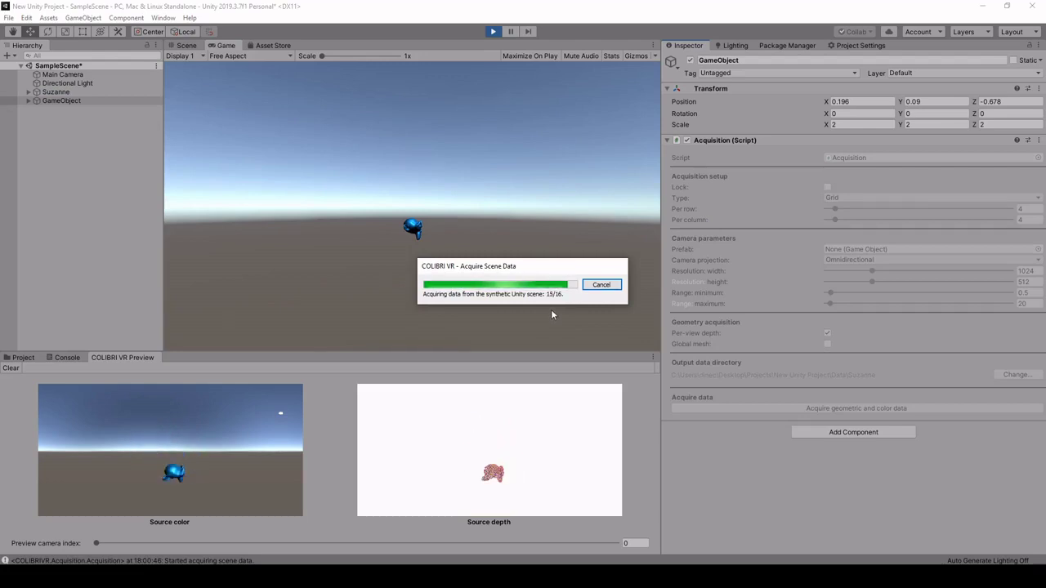
left_click(492, 32)
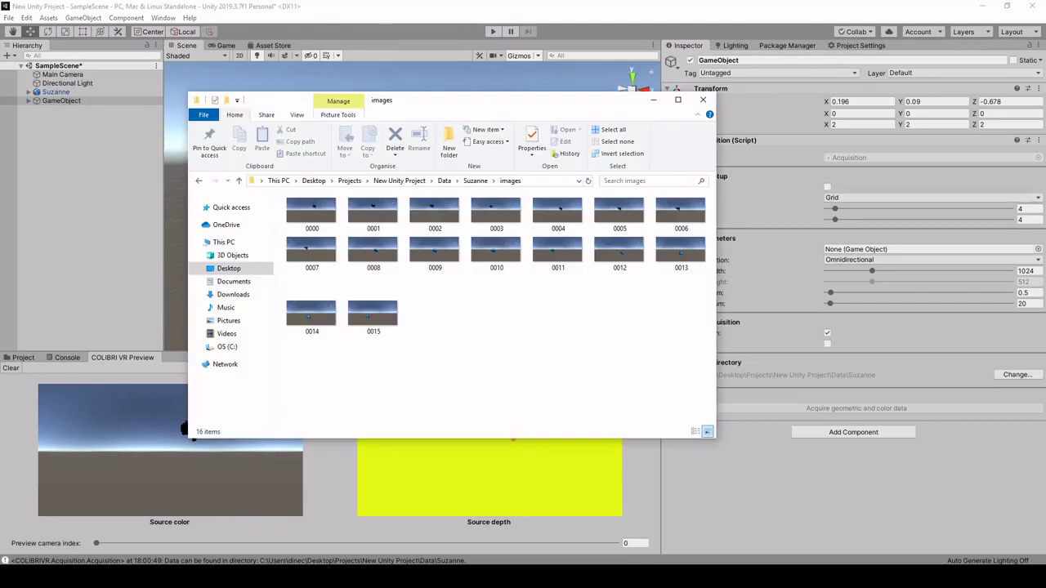
Browse from Data\Suzanne into stereo\depth_maps to view the 16 depth maps 0000–0015.
left_click(475, 181)
left_click(304, 237)
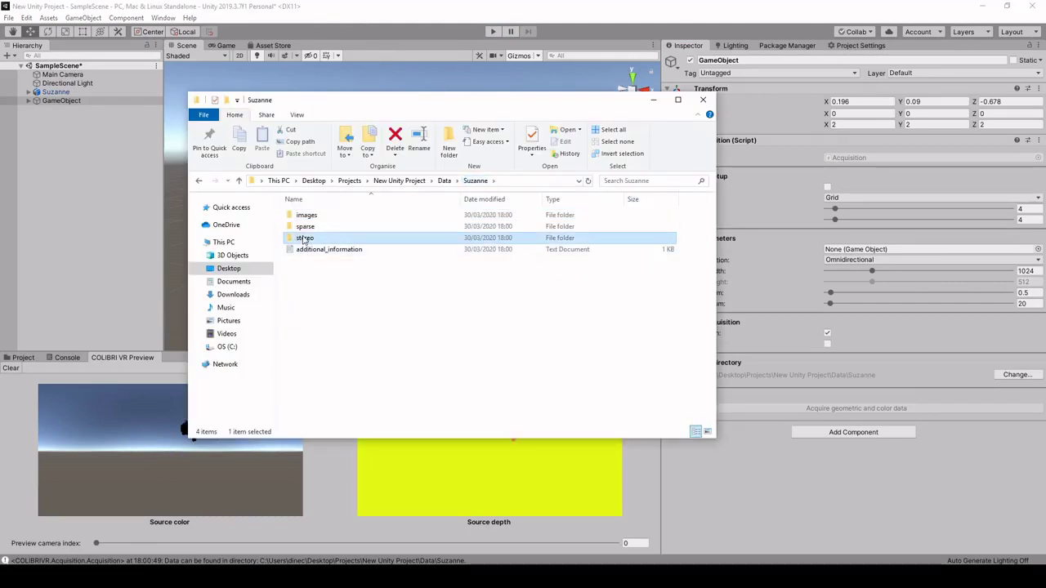
double_click(304, 238)
double_click(320, 217)
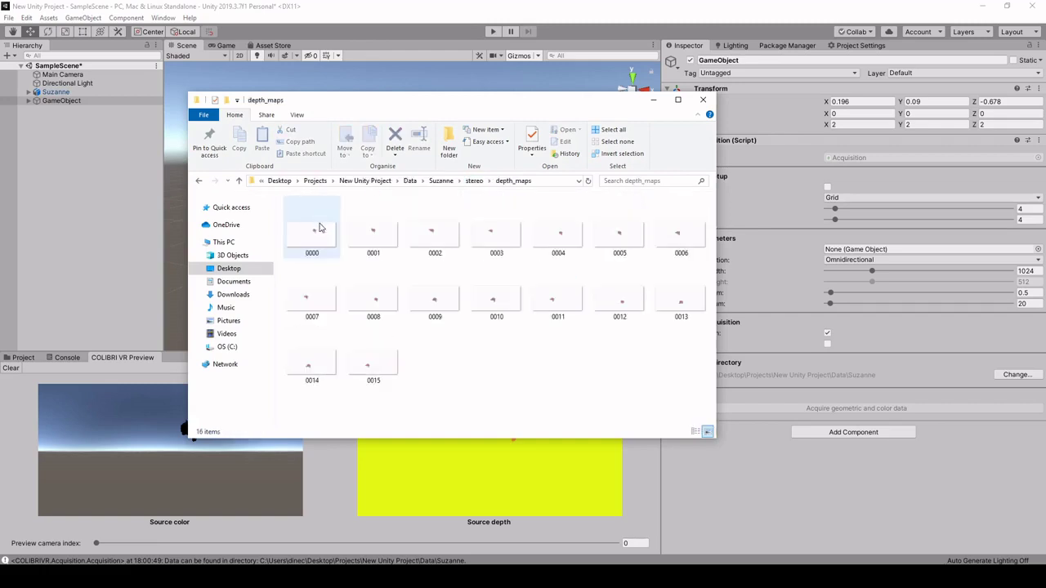